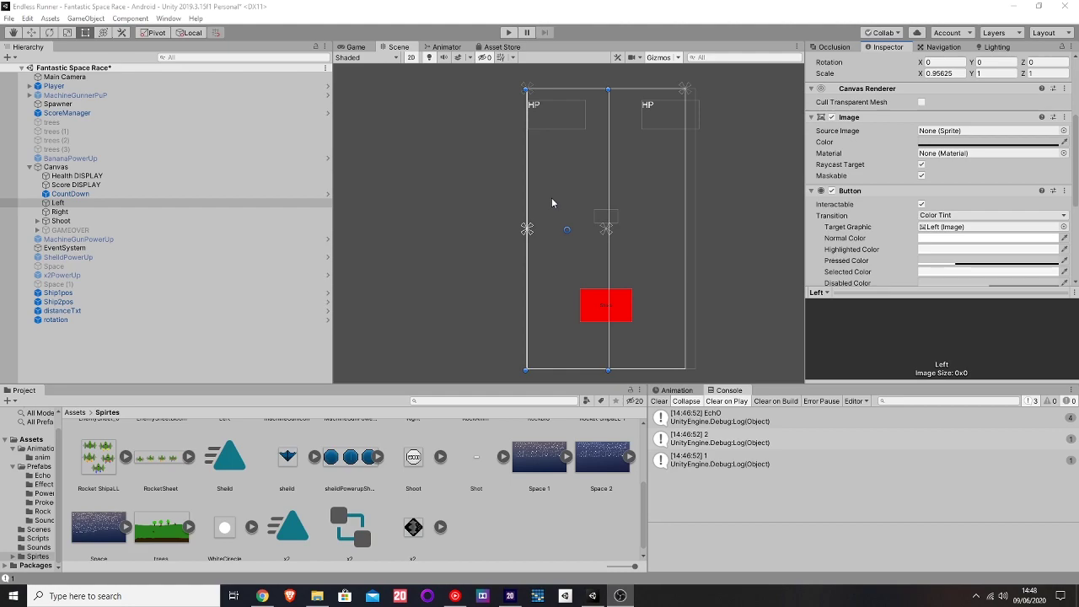
- Enter play mode to run the Fantastic Space Race scene
{"action": "left_click", "coordinate": [508, 34]}
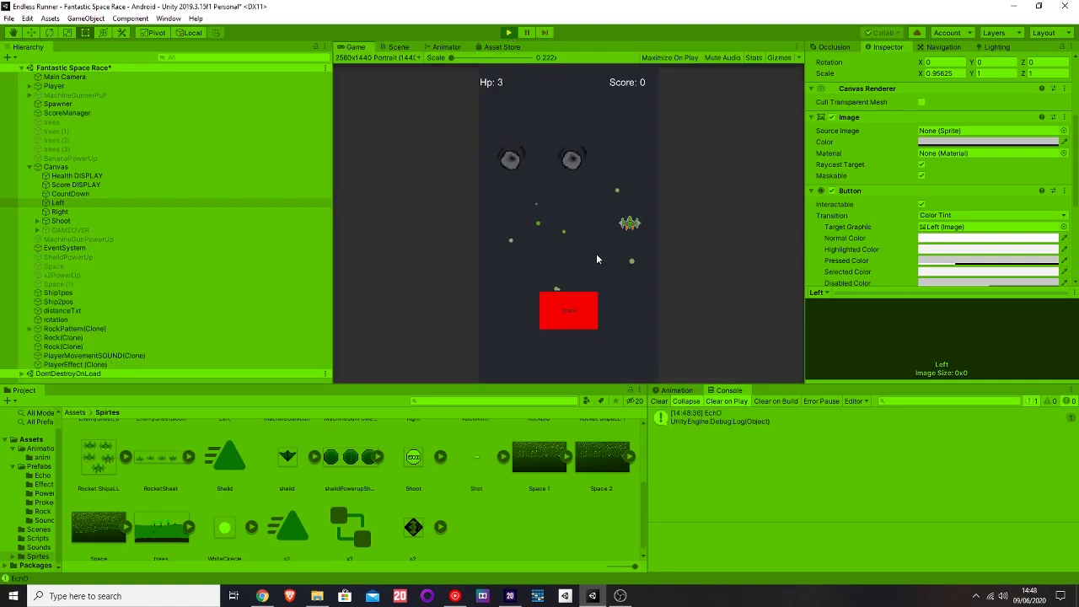
- Test moving the ship left and right and firing two shots, then stop play mode
{"action": "left_click", "coordinate": [501, 226]}
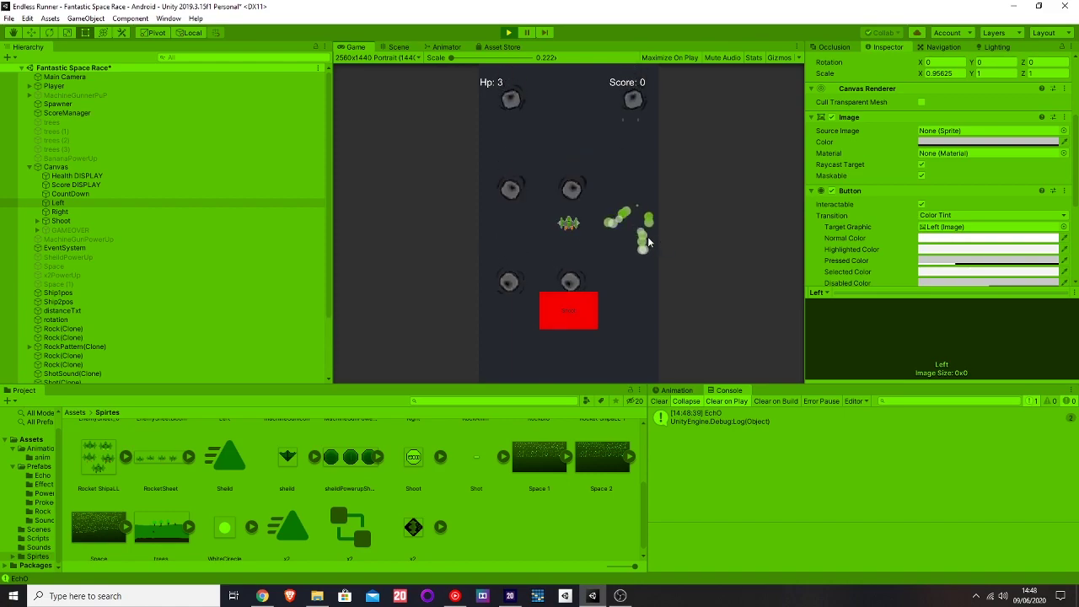
{"action": "left_click", "coordinate": [596, 244]}
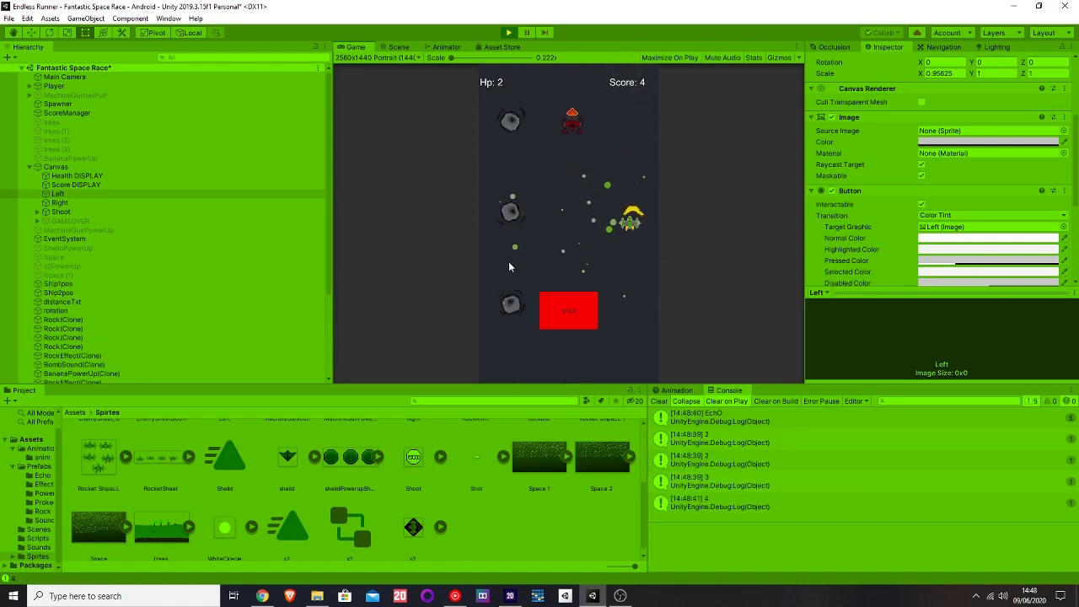
{"action": "left_click", "coordinate": [575, 298]}
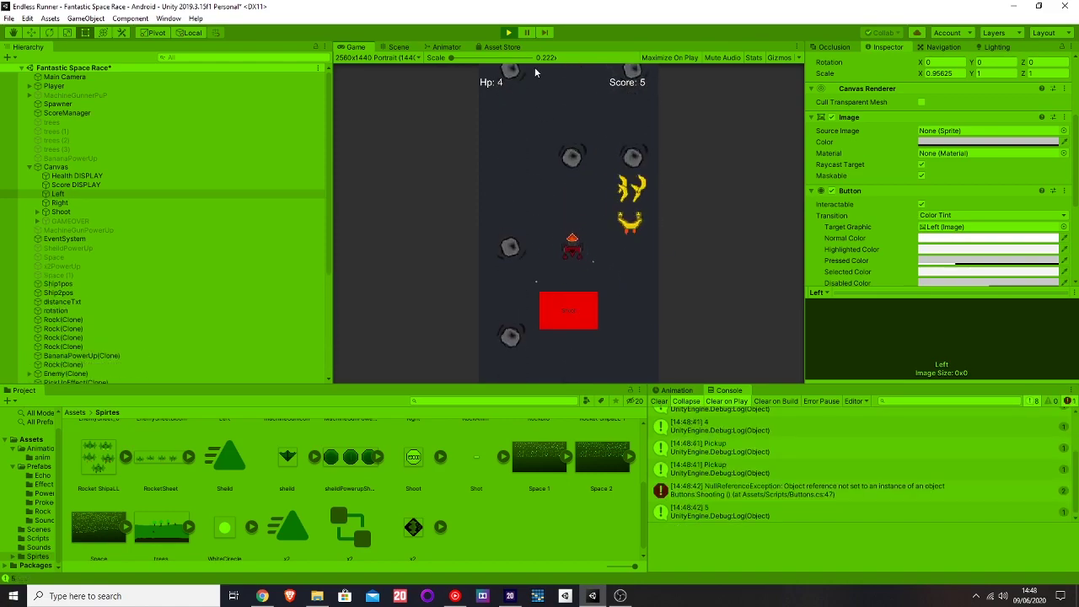
{"action": "left_click", "coordinate": [565, 313]}
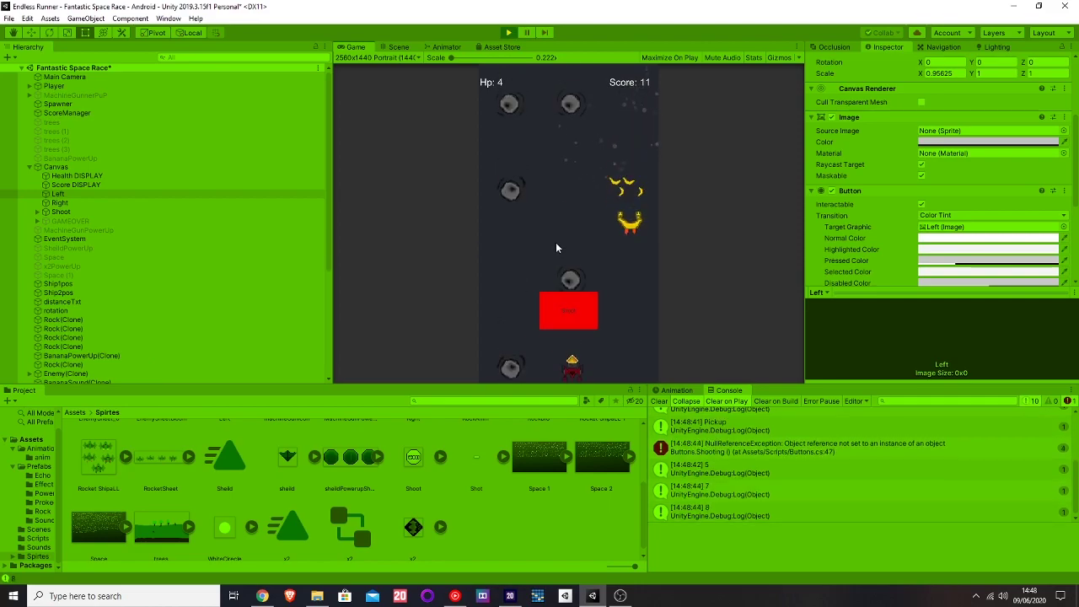
{"action": "left_click", "coordinate": [509, 33]}
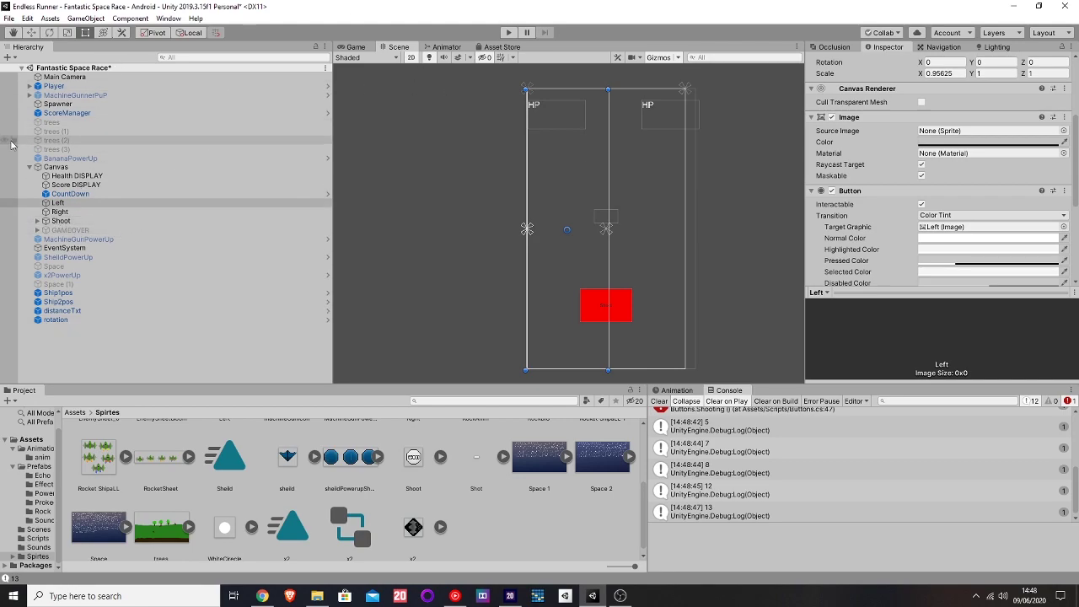
- Create an empty child of the Canvas and name it Game Layout
{"action": "left_click", "coordinate": [109, 195]}
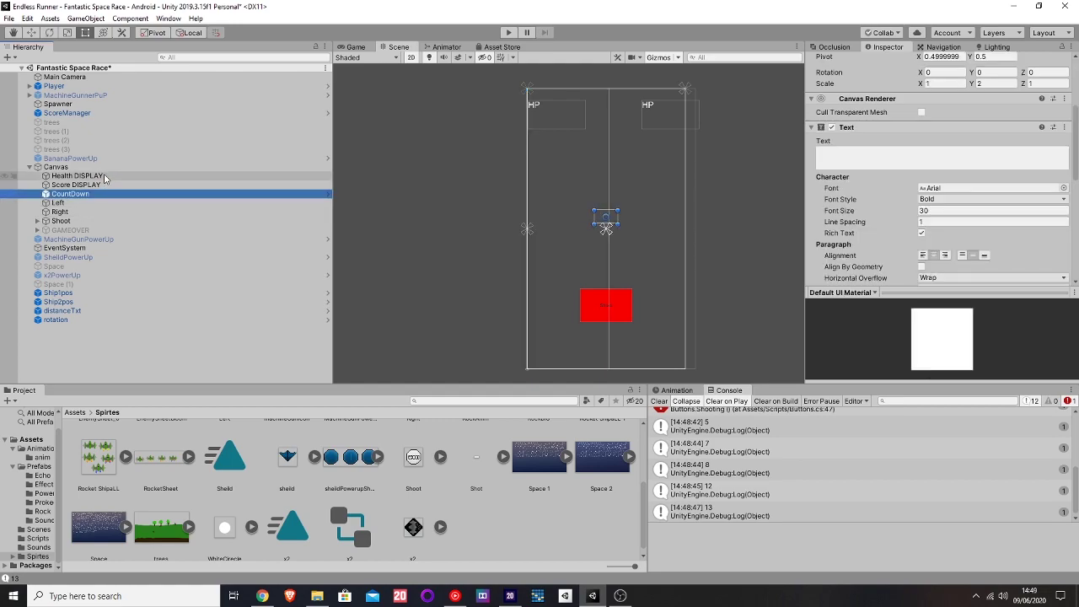
{"action": "right_click", "coordinate": [109, 167]}
{"action": "left_click", "coordinate": [149, 275]}
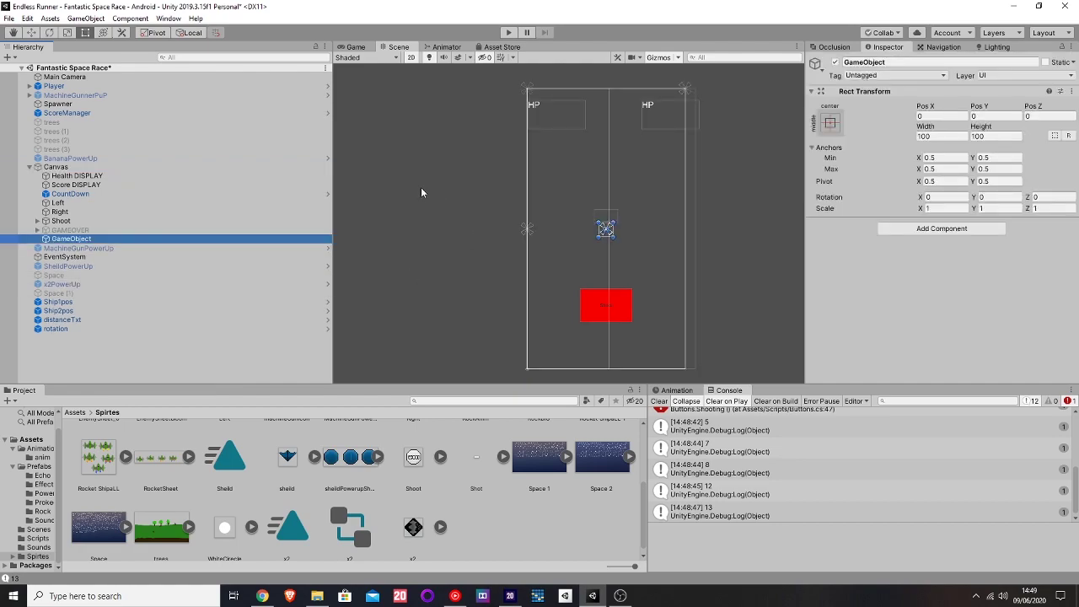
{"action": "left_click", "coordinate": [893, 62]}
{"action": "type", "text": "G"}
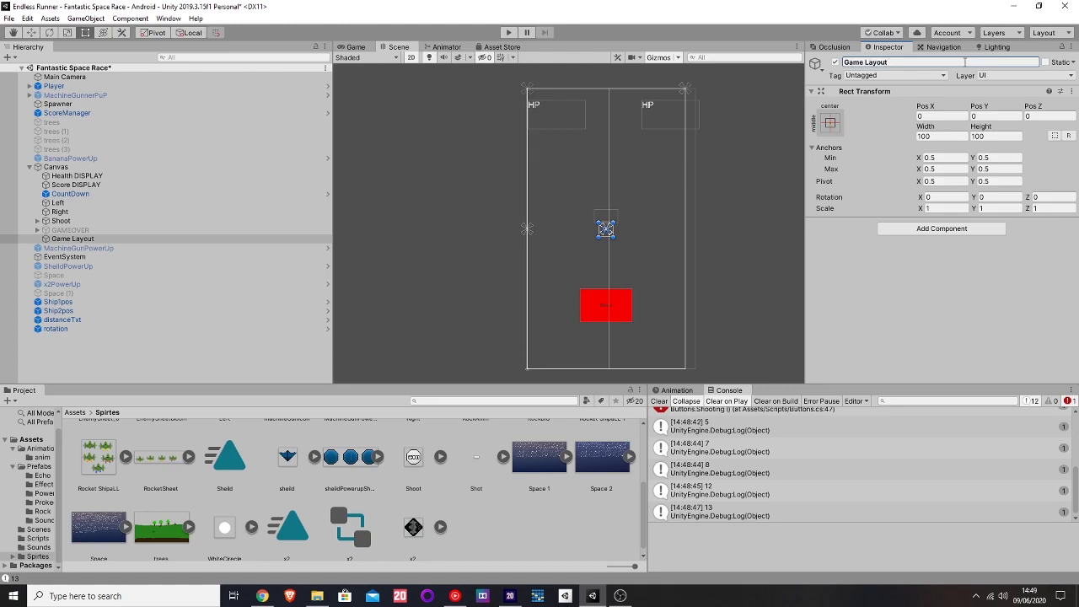
- Move the Left, Right and Shoot buttons under Game Layout
{"action": "left_click", "coordinate": [126, 203]}
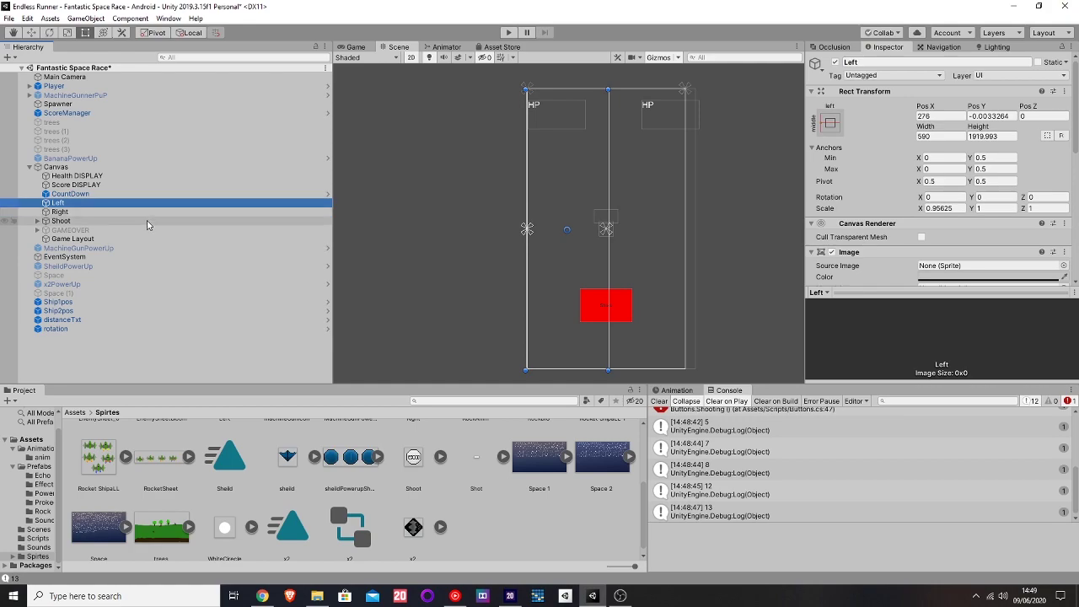
{"action": "left_click", "coordinate": [147, 220], "text": "shift"}
{"action": "left_click_drag", "start_coordinate": [146, 220], "coordinate": [150, 240]}
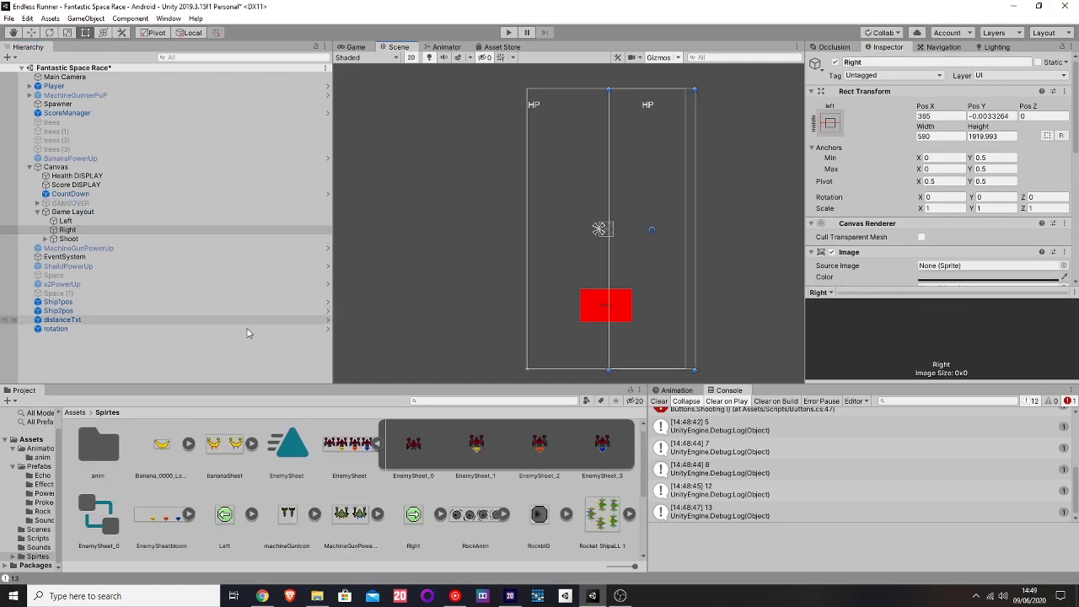
- Browse the Canvas's UI creation menu to find the Button item
{"action": "right_click", "coordinate": [106, 167]}
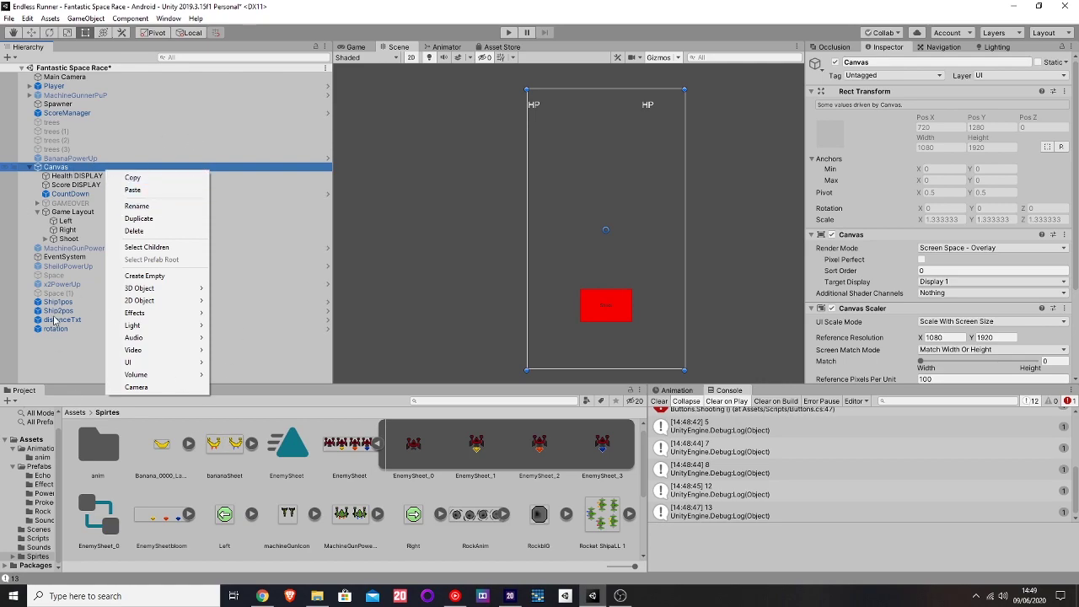
{"action": "right_click", "coordinate": [50, 343]}
{"action": "mouse_move", "coordinate": [126, 536]}
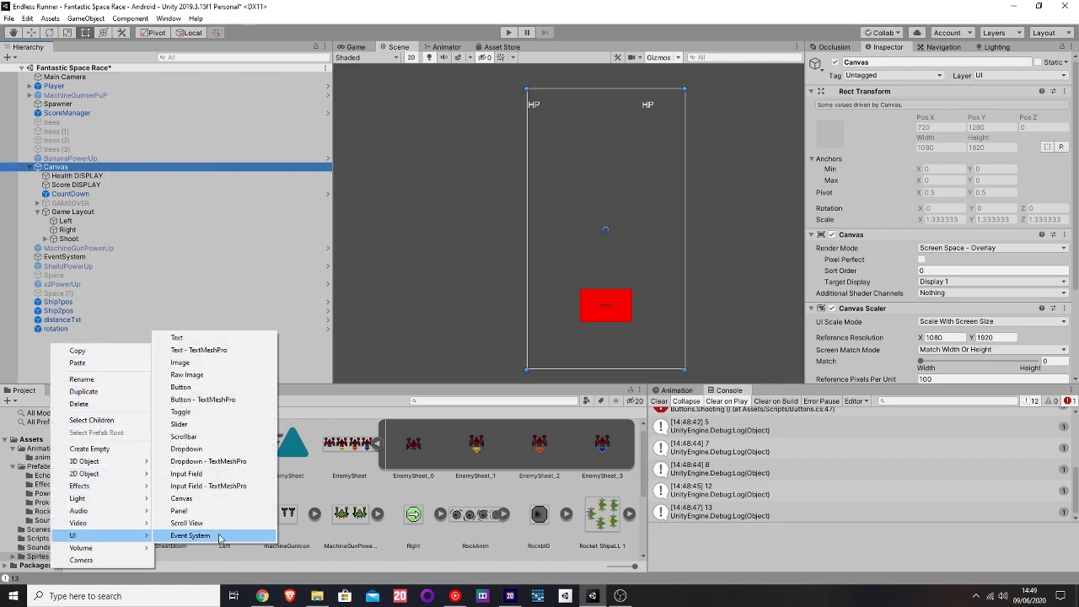
{"action": "left_click", "coordinate": [120, 178]}
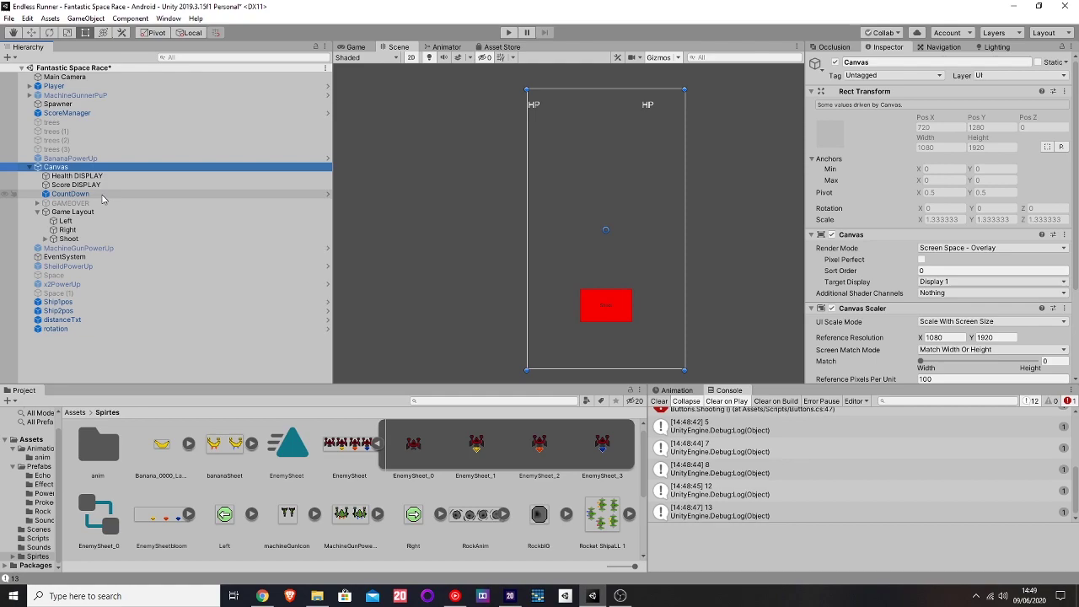
{"action": "right_click", "coordinate": [132, 173]}
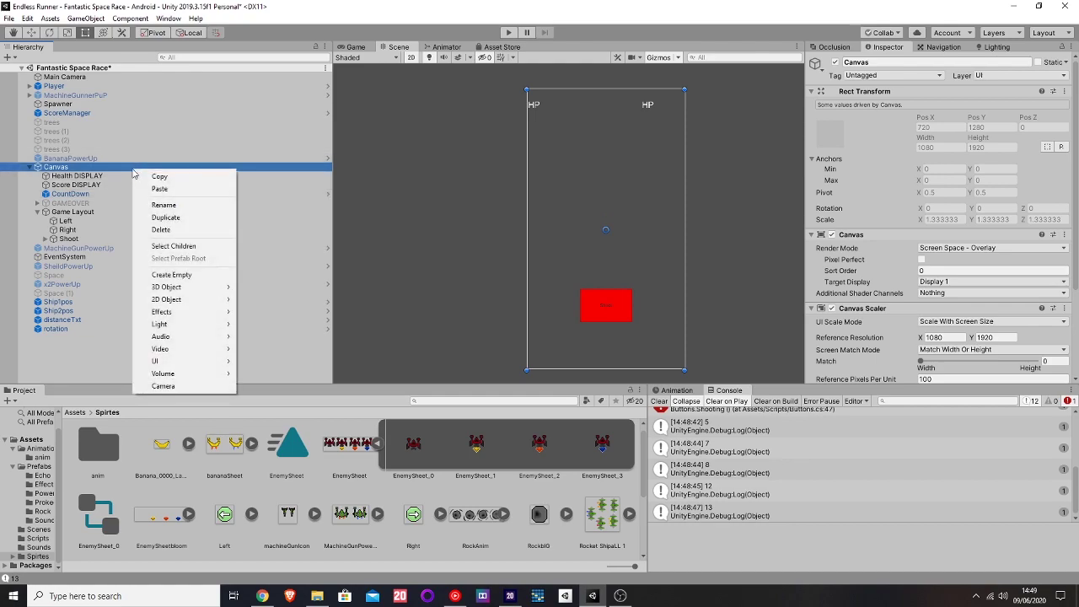
{"action": "mouse_move", "coordinate": [189, 364]}
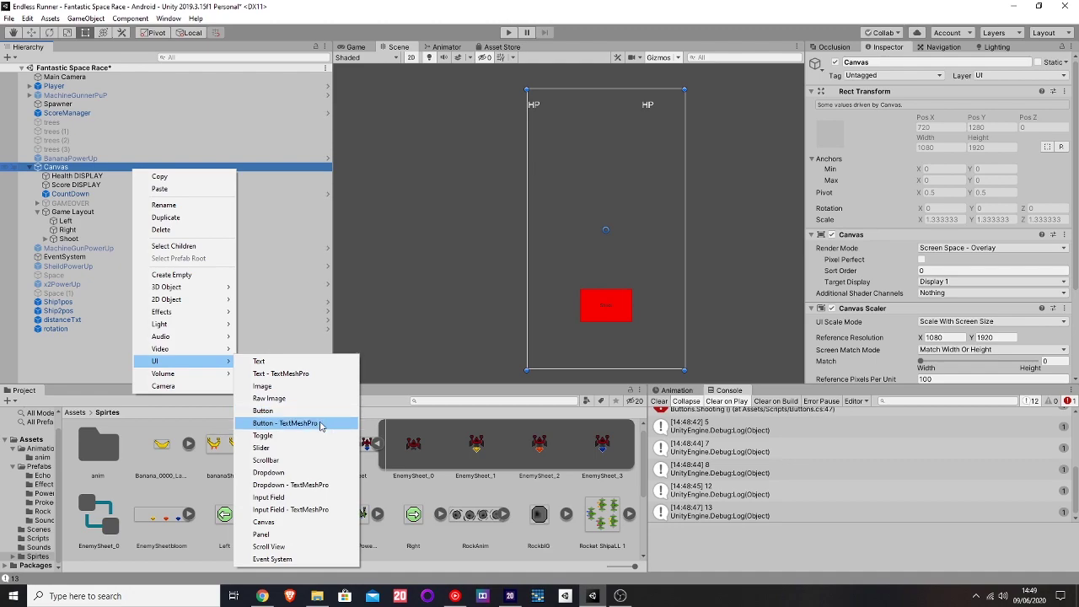
- Add a UI Button under the Canvas and move it to the canvas's lower left
{"action": "left_click", "coordinate": [278, 410]}
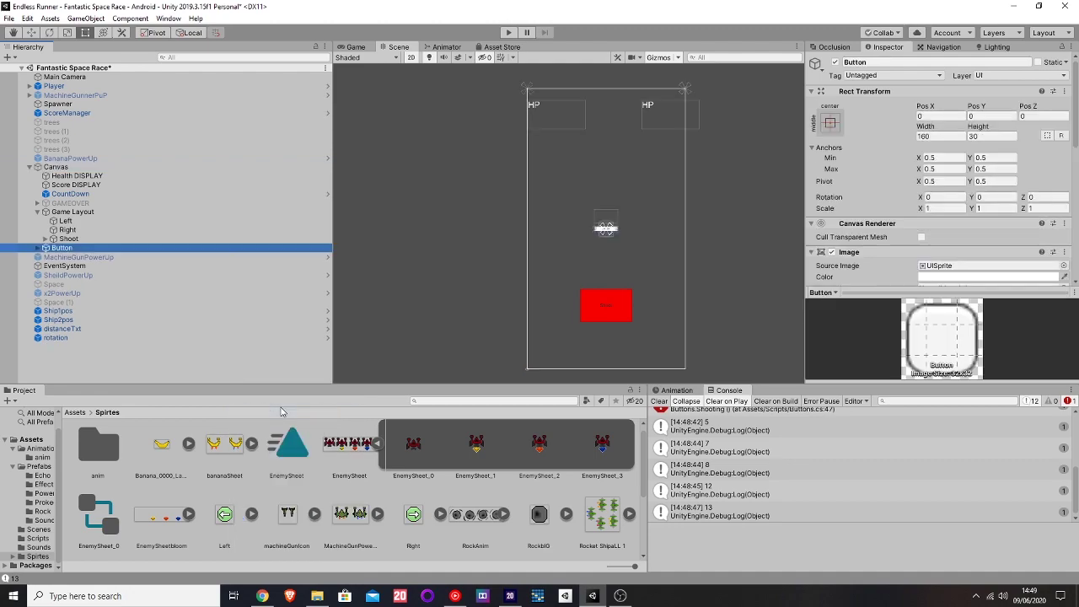
{"action": "scroll", "coordinate": [592, 247], "scroll_direction": "up", "scroll_amount": 4}
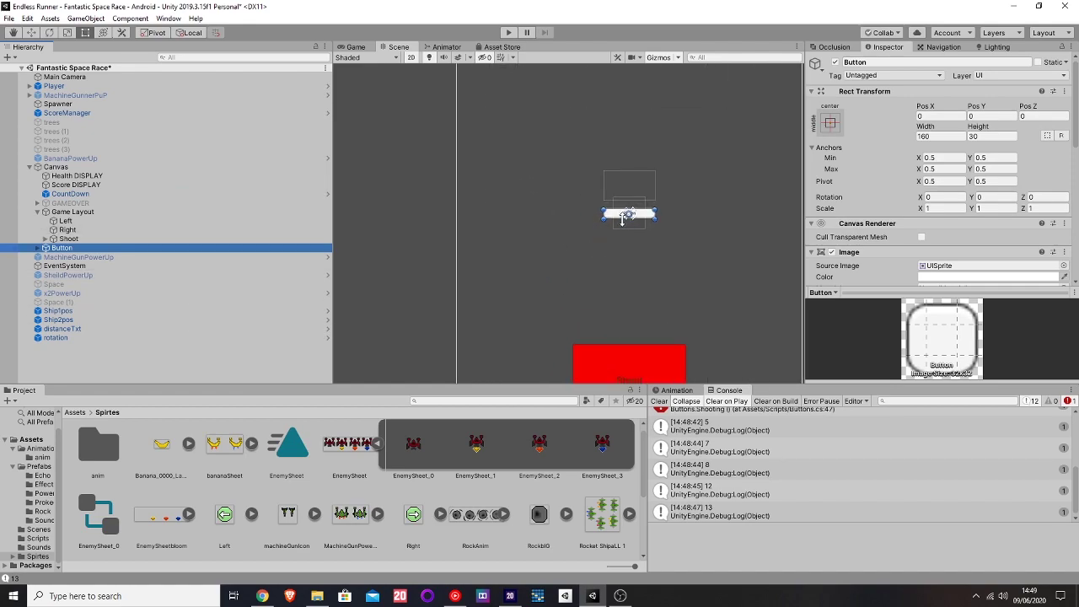
{"action": "left_click_drag", "start_coordinate": [615, 216], "coordinate": [539, 341]}
- Lower the alpha of the button's image colour to make it transparent
{"action": "scroll", "coordinate": [526, 300], "scroll_direction": "down", "scroll_amount": 2}
{"action": "scroll", "coordinate": [935, 211], "scroll_direction": "down", "scroll_amount": 5}
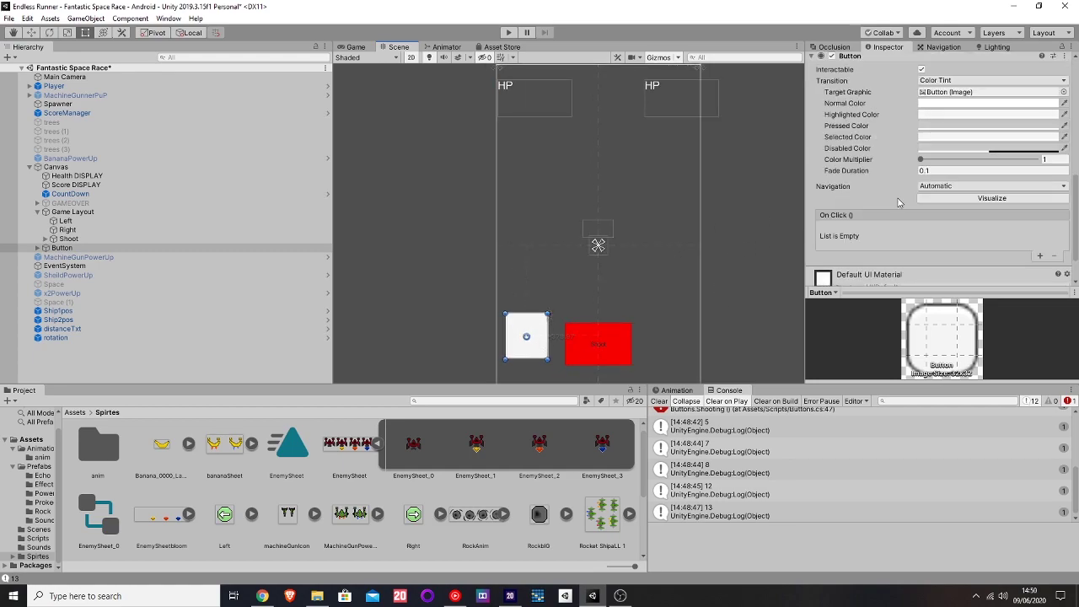
{"action": "scroll", "coordinate": [923, 193], "scroll_direction": "up", "scroll_amount": 5}
{"action": "scroll", "coordinate": [920, 193], "scroll_direction": "down", "scroll_amount": 3}
{"action": "scroll", "coordinate": [941, 186], "scroll_direction": "up", "scroll_amount": 3}
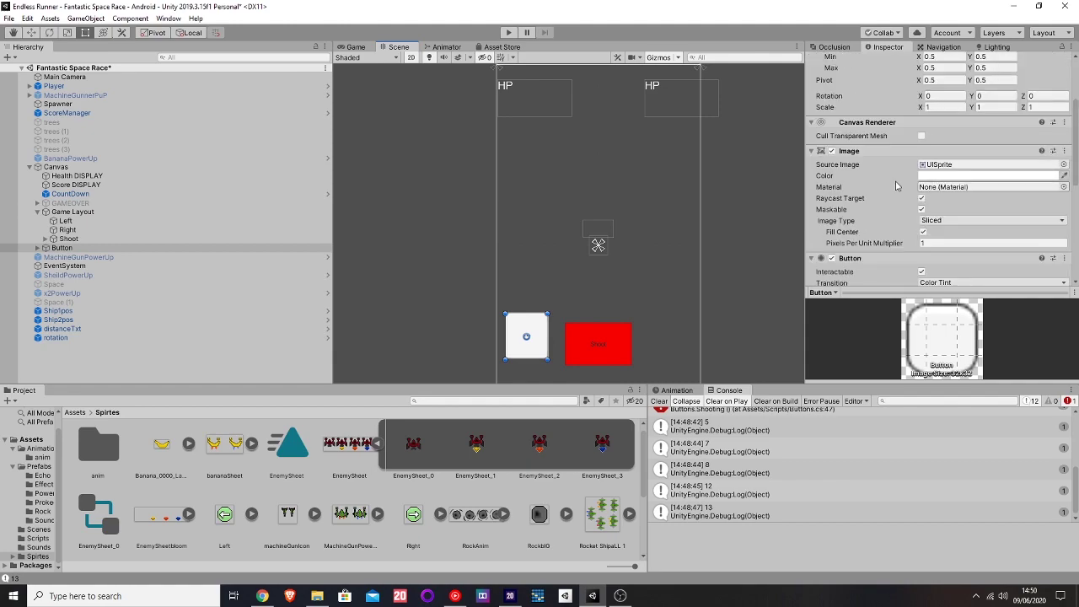
{"action": "left_click", "coordinate": [1007, 176]}
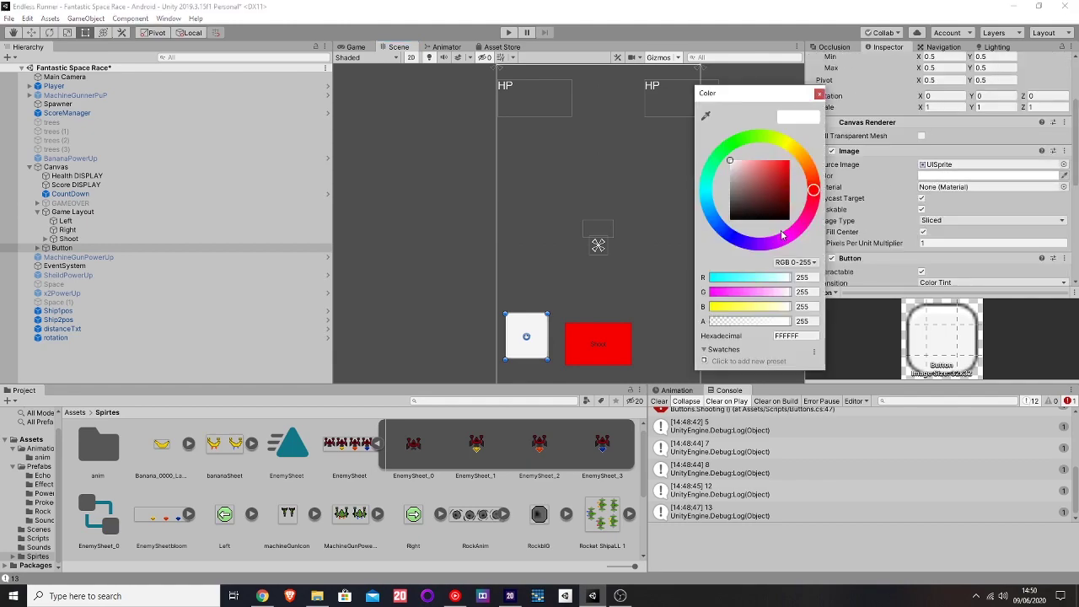
{"action": "mouse_move", "coordinate": [782, 327]}
{"action": "left_mouse_down"}
{"action": "mouse_move", "coordinate": [700, 330]}
{"action": "mouse_move", "coordinate": [792, 327]}
{"action": "left_mouse_up"}
- Give the button the Left arrow sprite and nudge it slightly up and right
{"action": "left_click", "coordinate": [818, 94]}
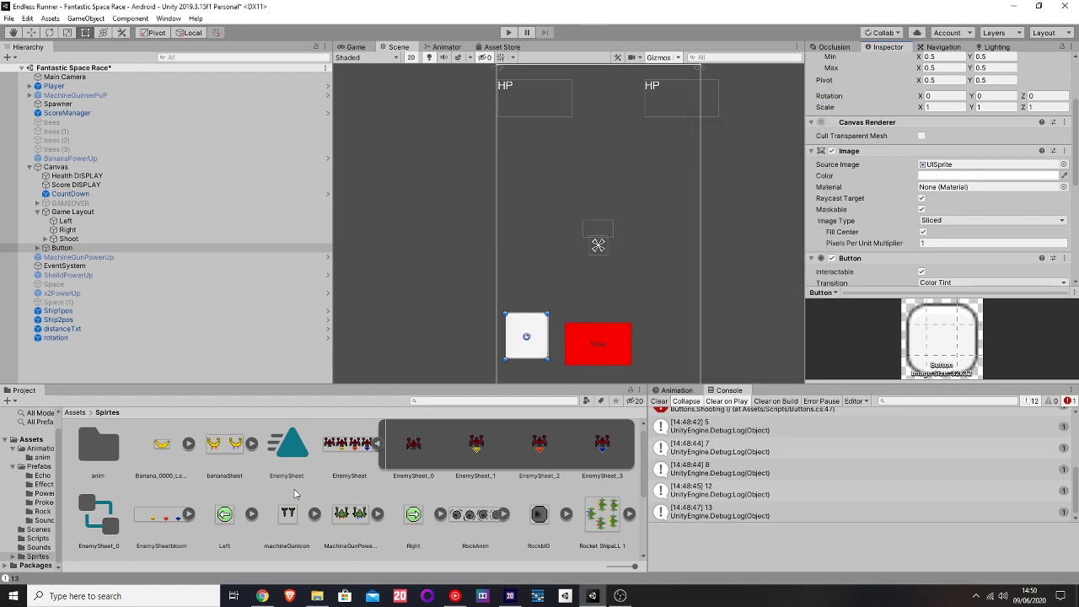
{"action": "left_click_drag", "start_coordinate": [224, 515], "coordinate": [950, 166]}
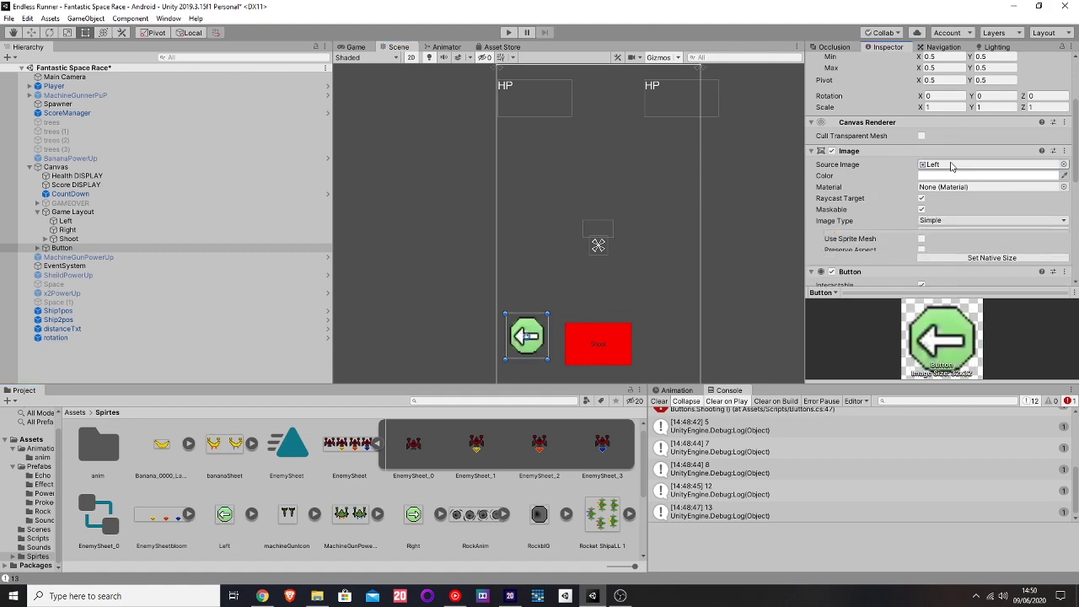
{"action": "scroll", "coordinate": [531, 338], "scroll_direction": "up", "scroll_amount": 5}
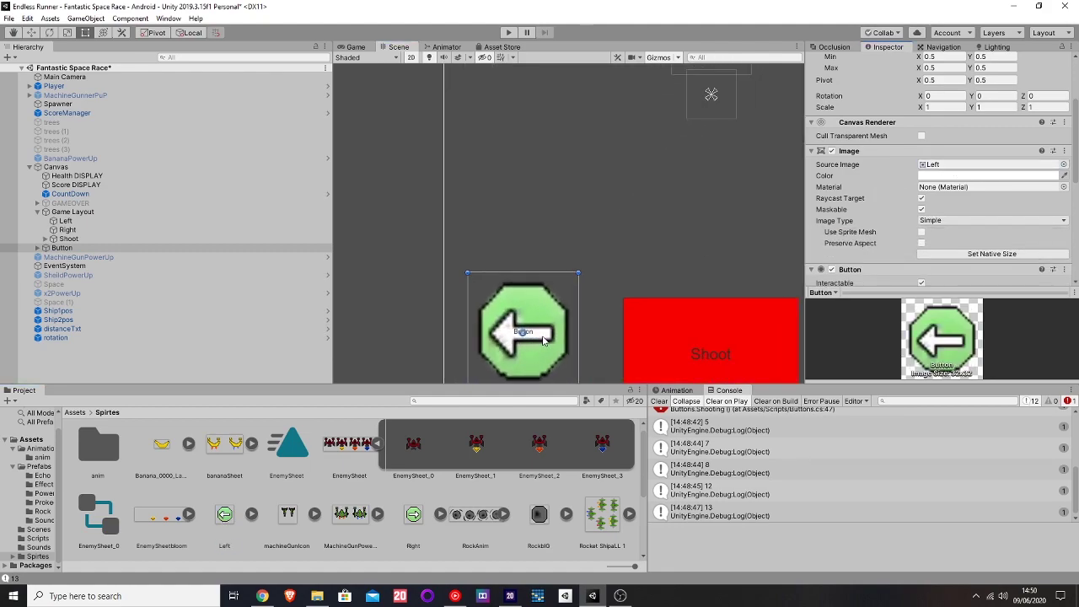
{"action": "scroll", "coordinate": [543, 340], "scroll_direction": "down", "scroll_amount": 6}
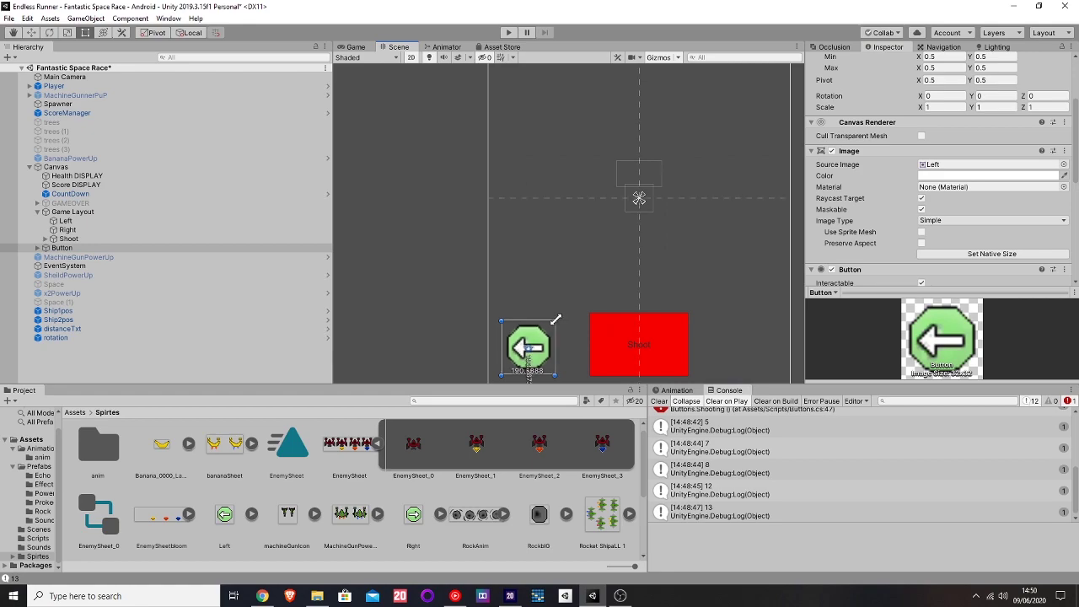
{"action": "mouse_move", "coordinate": [527, 347]}
{"action": "left_mouse_down"}
{"action": "mouse_move", "coordinate": [545, 316]}
{"action": "mouse_move", "coordinate": [536, 336]}
{"action": "left_mouse_up"}
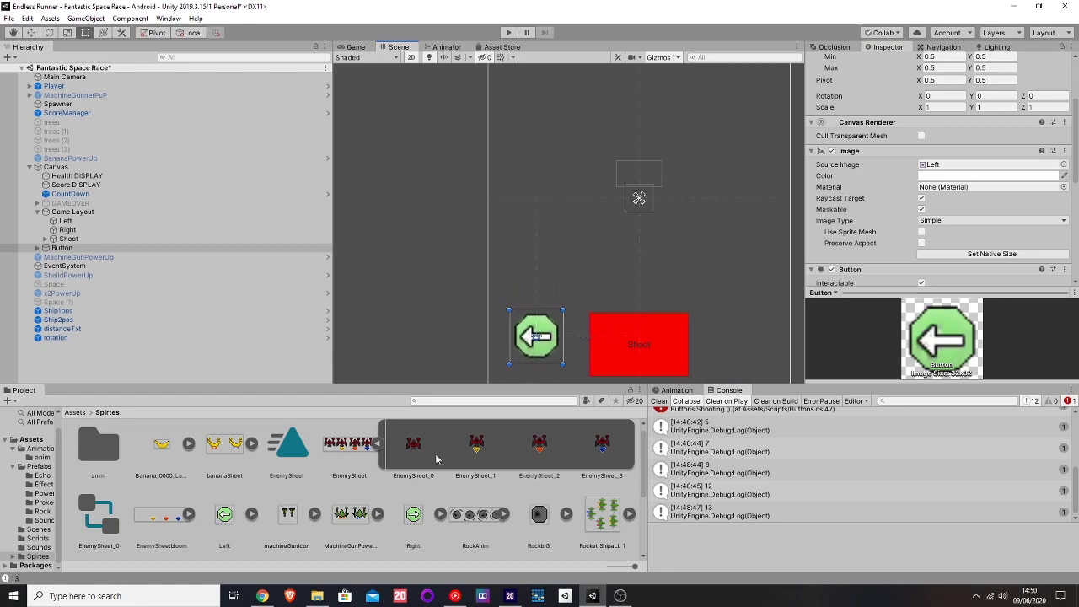
- Set the Left sprite's Filter Mode to Point (no filter), apply, and select the arrow button
{"action": "left_click", "coordinate": [225, 519]}
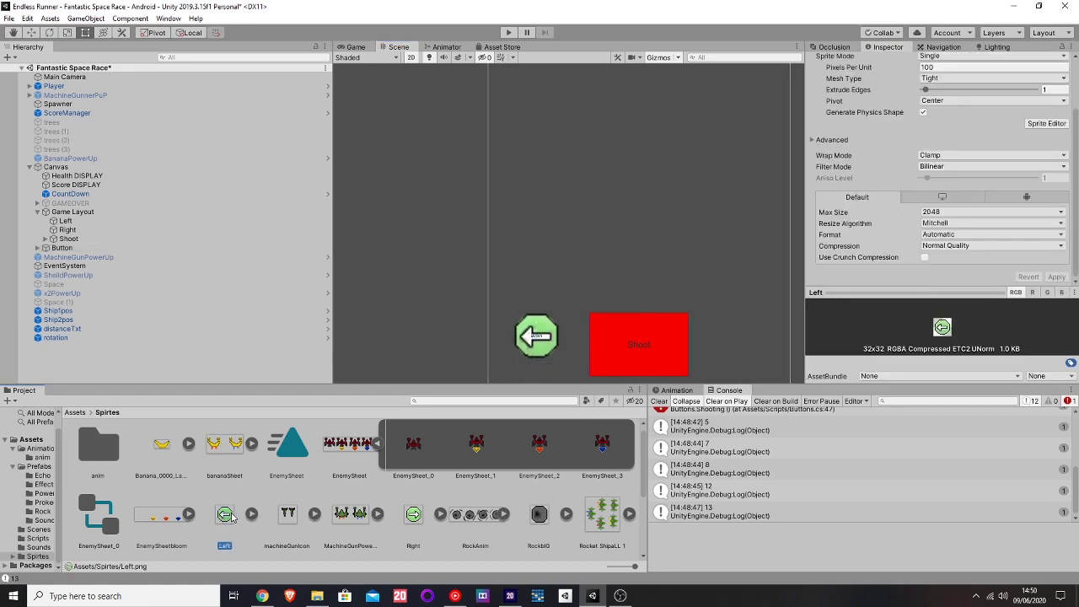
{"action": "left_click", "coordinate": [955, 168]}
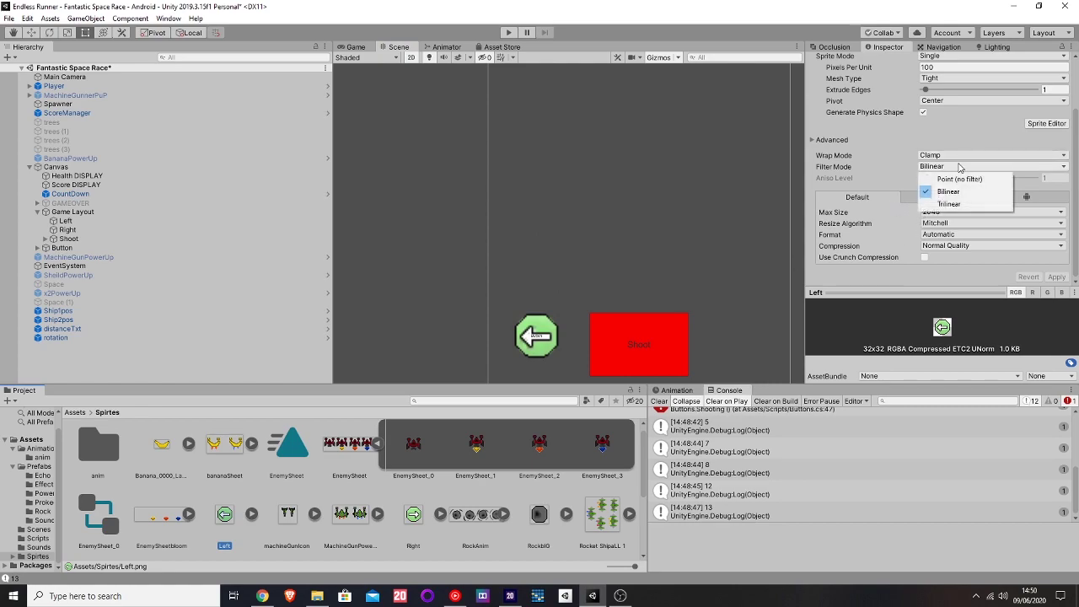
{"action": "left_click", "coordinate": [961, 179]}
{"action": "left_click", "coordinate": [1055, 278]}
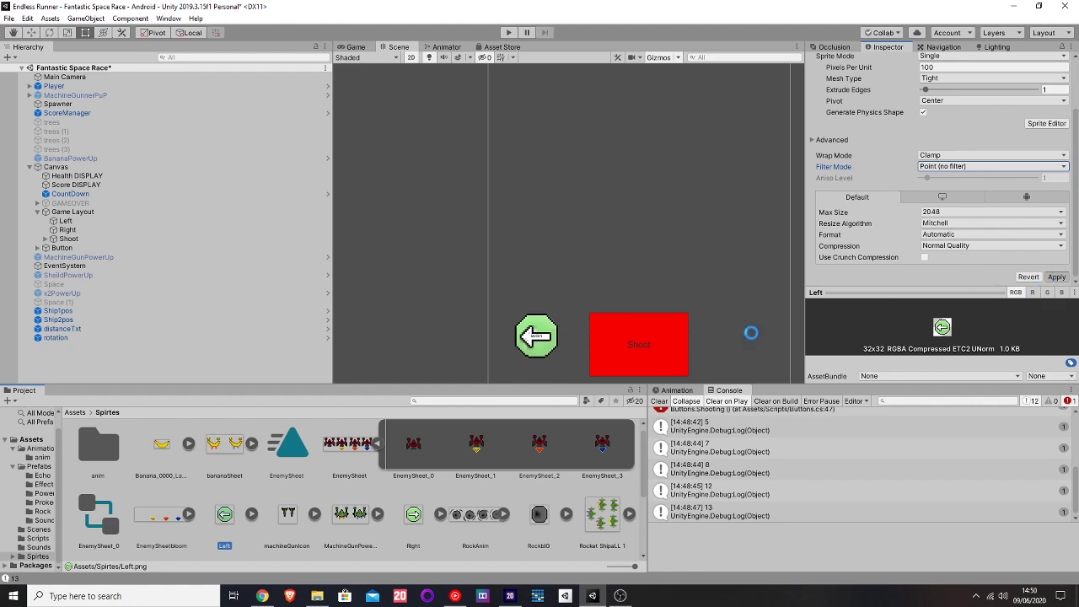
{"action": "scroll", "coordinate": [550, 339], "scroll_direction": "up", "scroll_amount": 5}
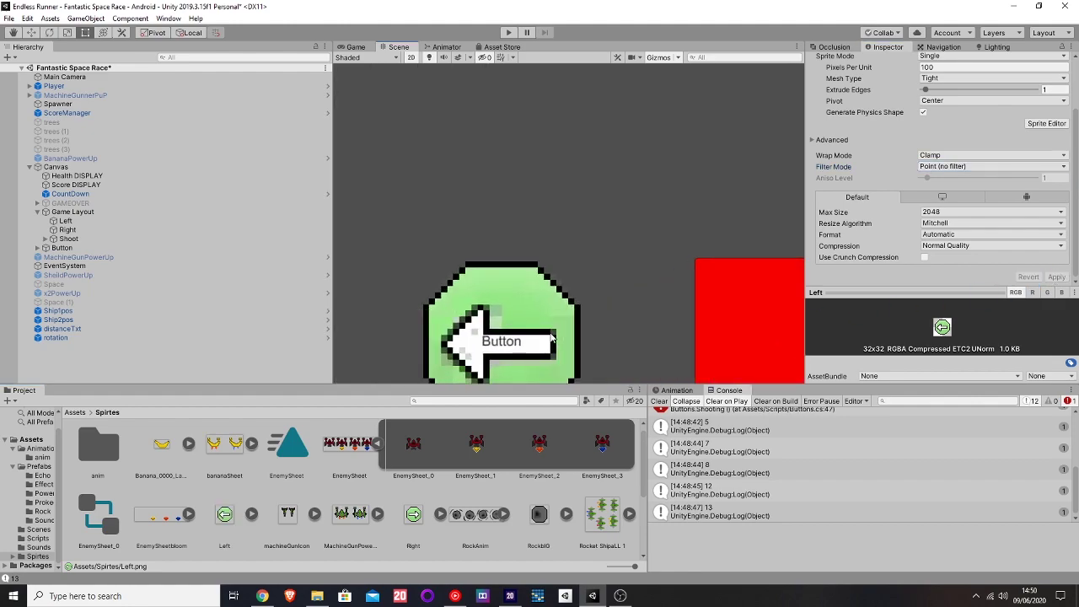
{"action": "left_click", "coordinate": [552, 337]}
{"action": "scroll", "coordinate": [553, 337], "scroll_direction": "down", "scroll_amount": 3}
{"action": "scroll", "coordinate": [882, 207], "scroll_direction": "down", "scroll_amount": 5}
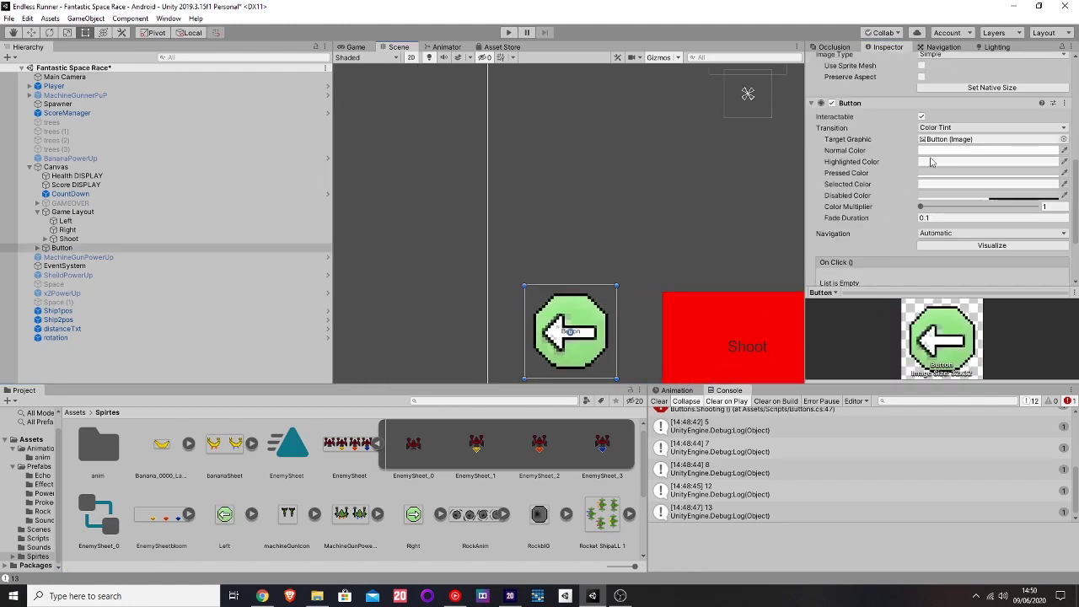
{"action": "left_click", "coordinate": [508, 33]}
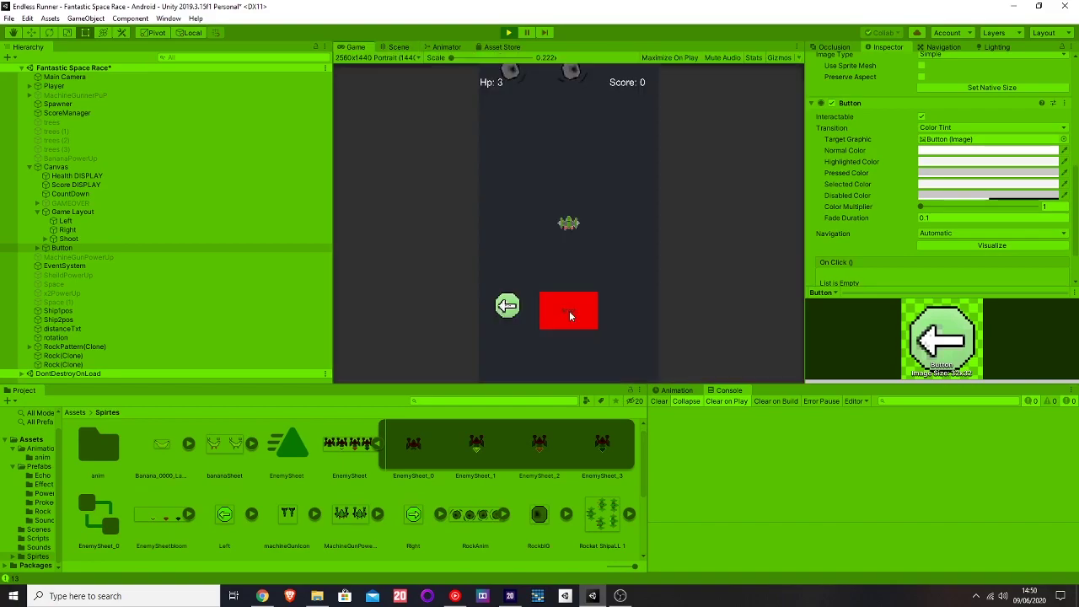
{"action": "left_click", "coordinate": [508, 33]}
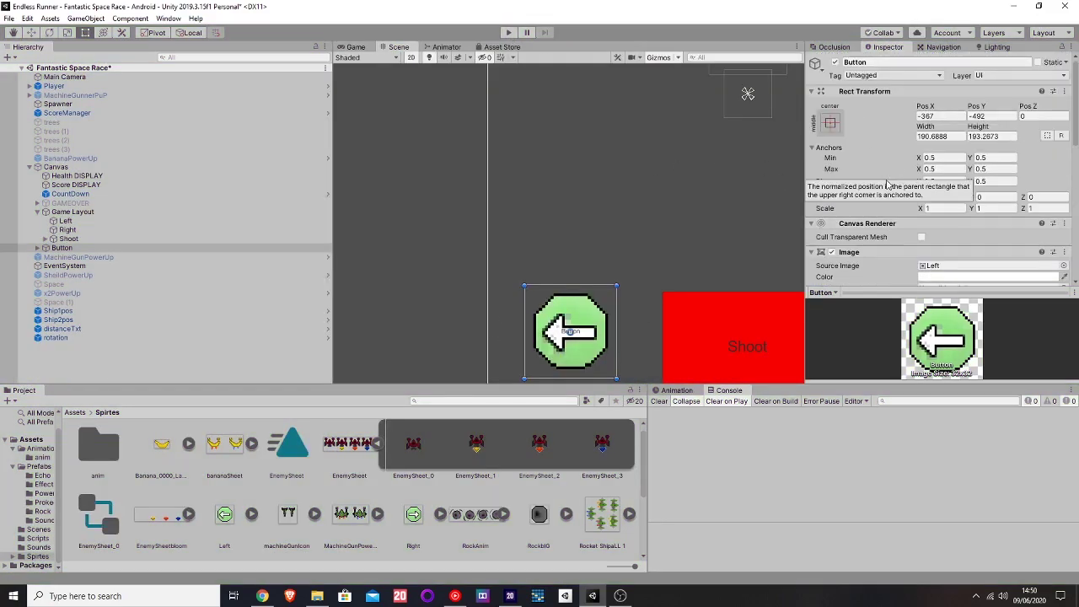
{"action": "scroll", "coordinate": [860, 175], "scroll_direction": "down", "scroll_amount": 5}
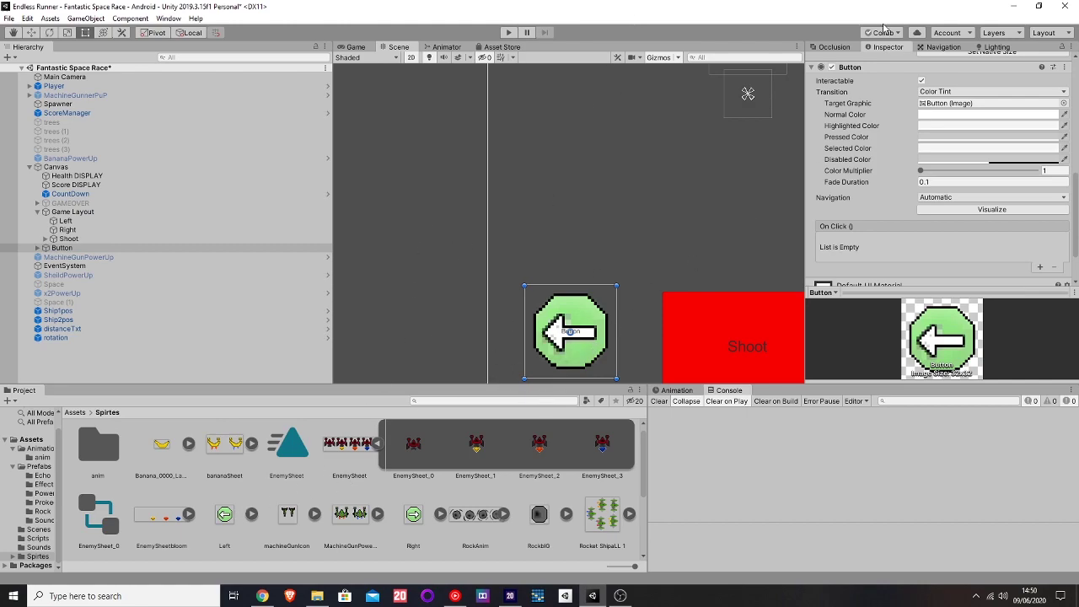
- Rename the button object to Left
{"action": "scroll", "coordinate": [878, 105], "scroll_direction": "up", "scroll_amount": 5}
{"action": "left_click", "coordinate": [887, 65]}
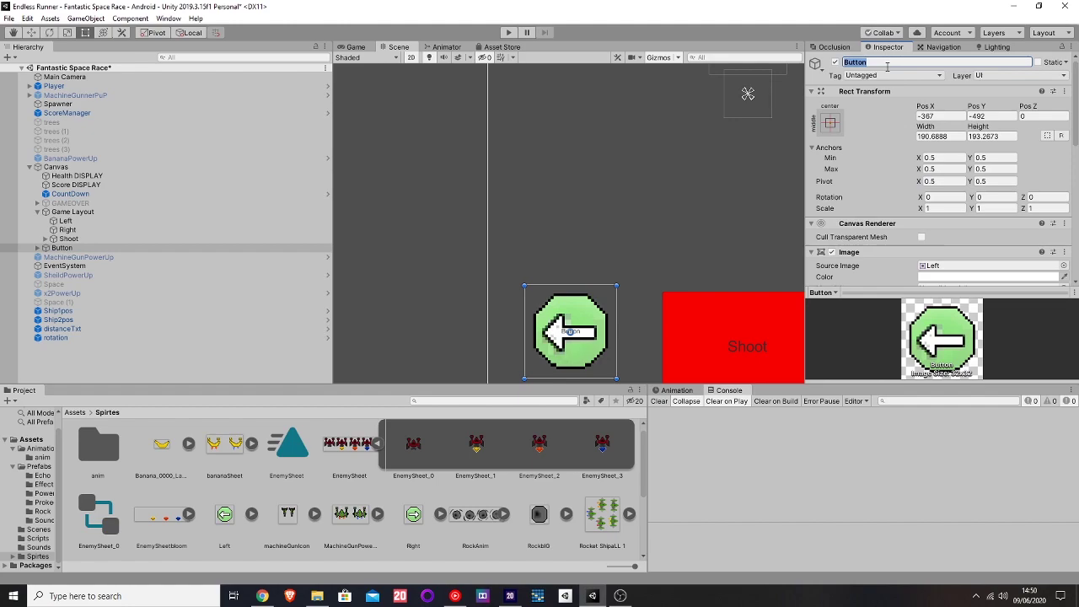
{"action": "type", "text": "Left"}
{"action": "key", "text": "Return"}
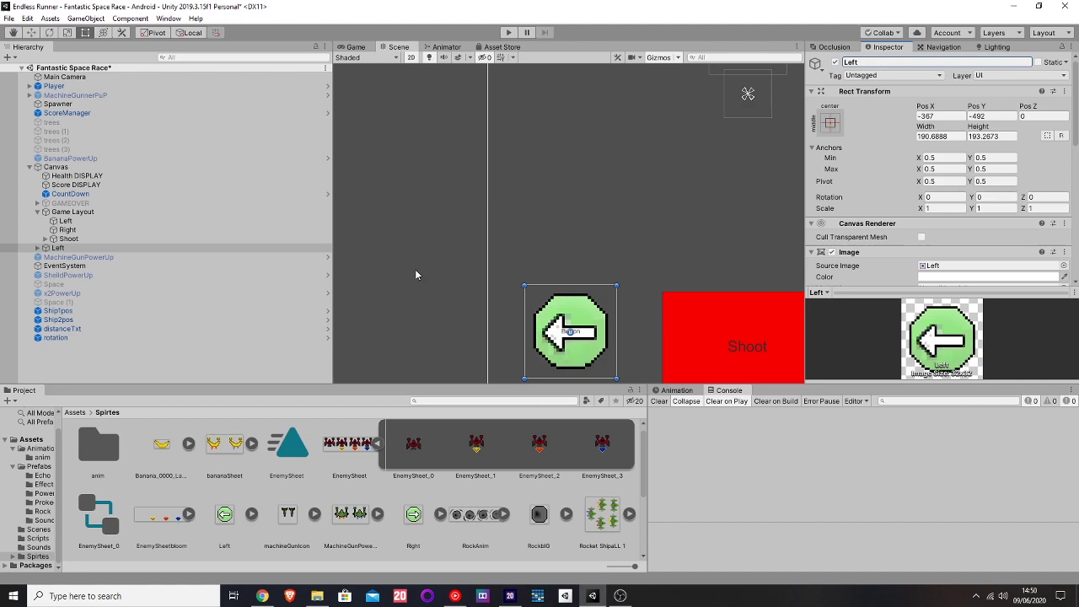
- Expand Left to inspect its Text child, then collapse it again
{"action": "left_click", "coordinate": [38, 249]}
{"action": "left_click", "coordinate": [52, 257]}
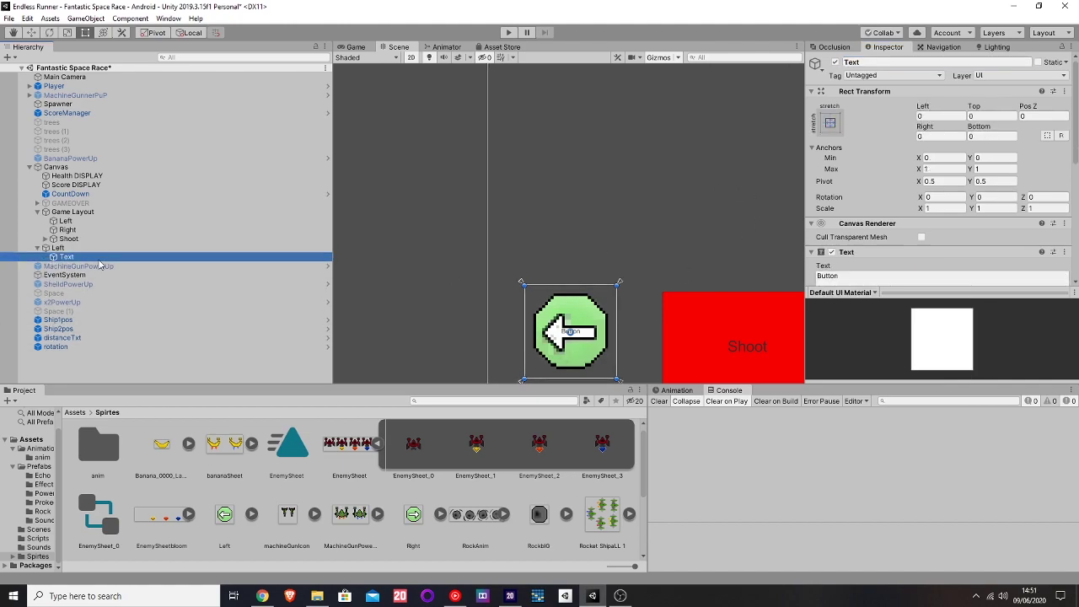
{"action": "left_click", "coordinate": [146, 248]}
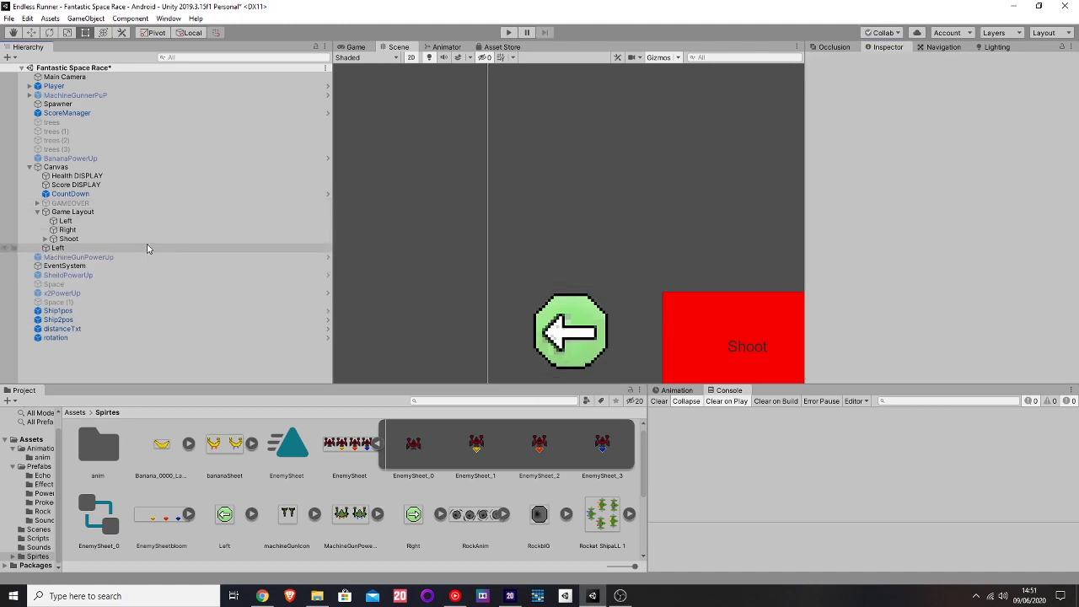
{"action": "key", "text": "Left"}
- Duplicate the Left button and name the copy Right
{"action": "right_click", "coordinate": [91, 247]}
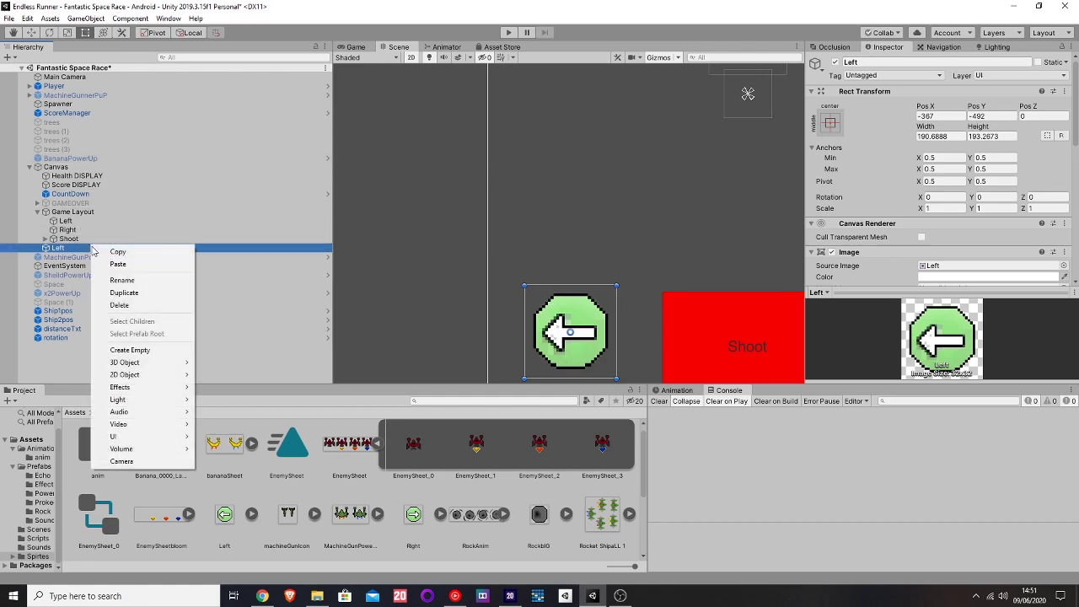
{"action": "left_click", "coordinate": [120, 293]}
{"action": "left_click", "coordinate": [923, 62]}
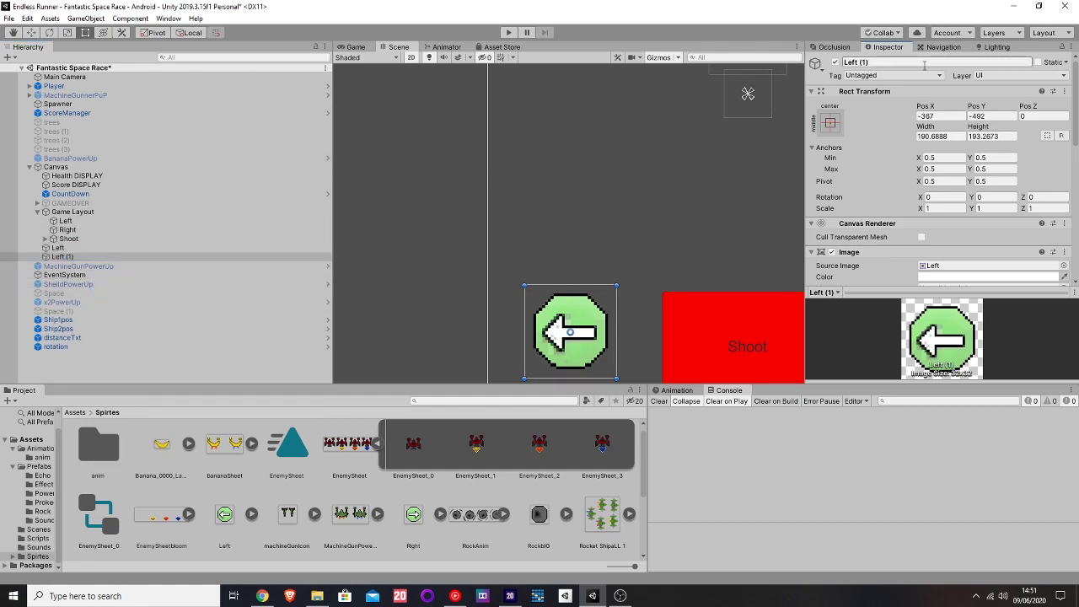
{"action": "type", "text": "Righ"}
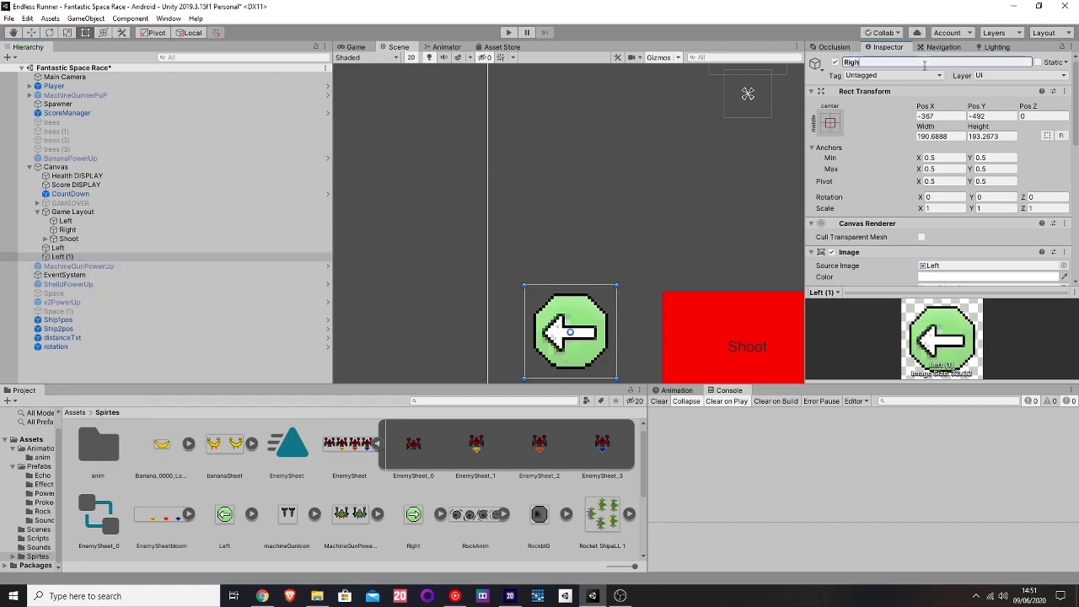
{"action": "type", "text": "t"}
{"action": "key", "text": "Return"}
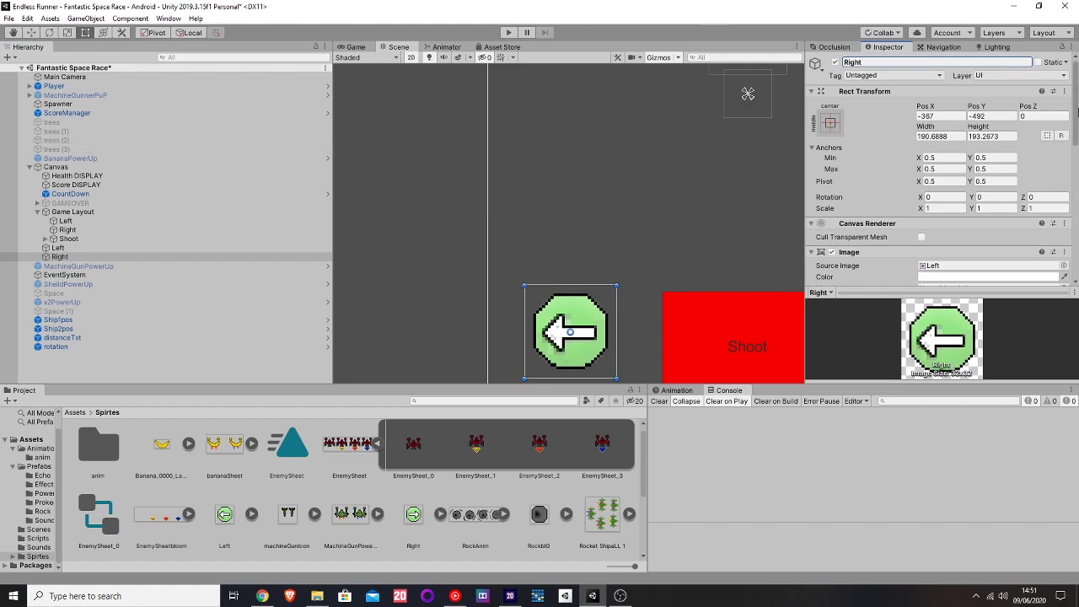
- Assign the Right arrow sprite to the Right button's Source Image and select that sprite asset
{"action": "scroll", "coordinate": [896, 192], "scroll_direction": "down", "scroll_amount": 2}
{"action": "scroll", "coordinate": [896, 192], "scroll_direction": "down", "scroll_amount": 2}
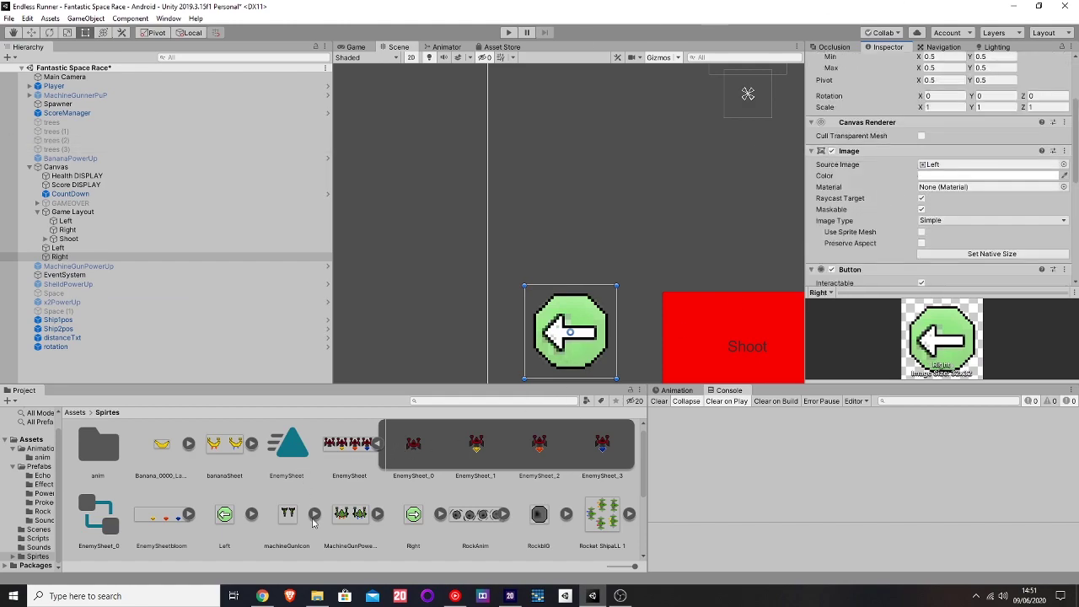
{"action": "left_click_drag", "start_coordinate": [411, 520], "coordinate": [986, 164]}
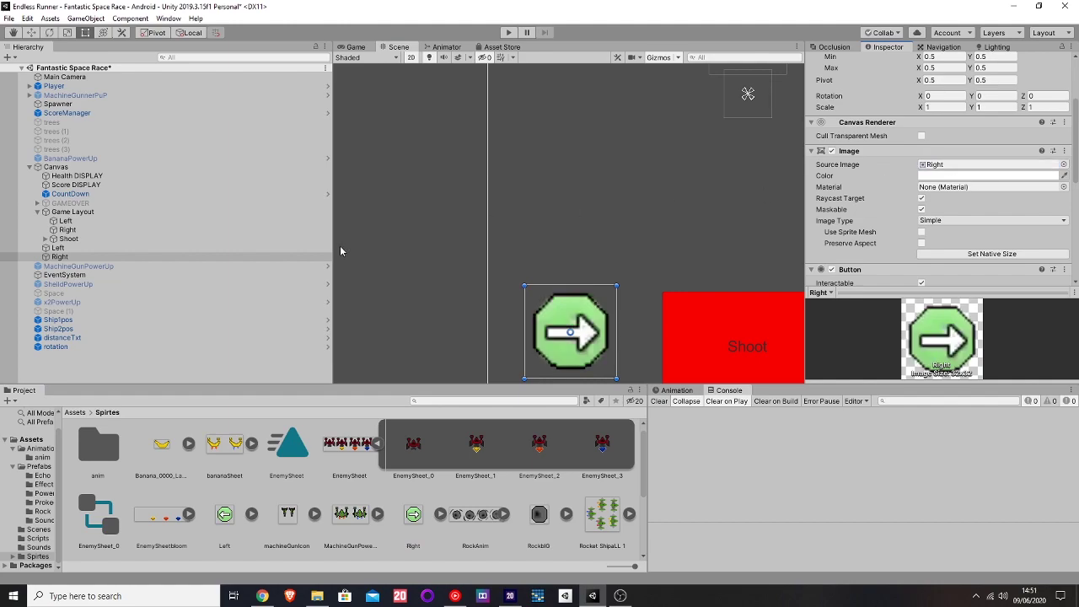
{"action": "scroll", "coordinate": [877, 226], "scroll_direction": "down", "scroll_amount": 4}
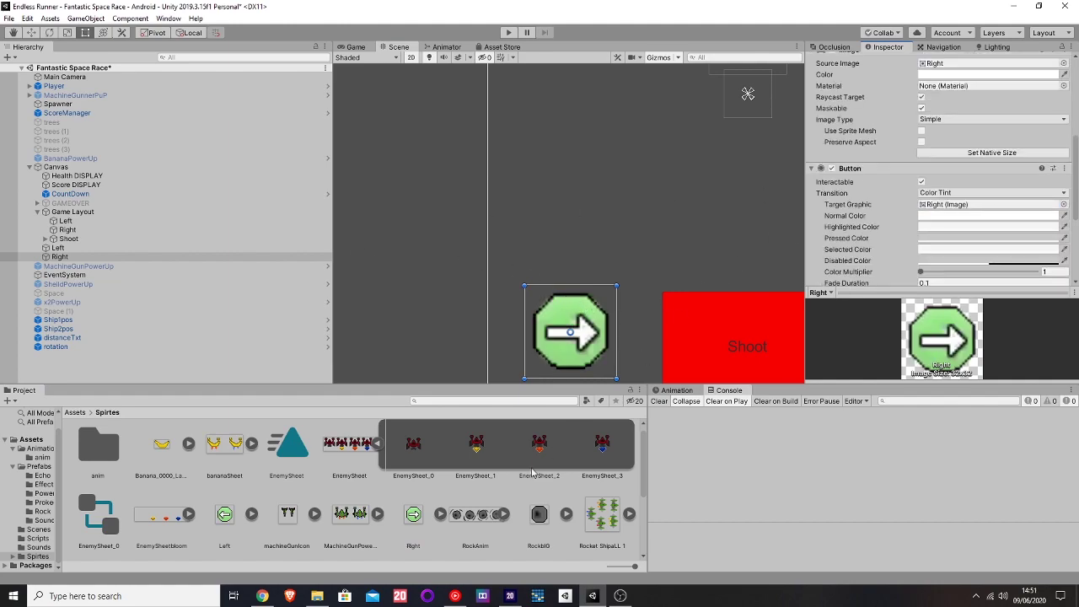
{"action": "left_click", "coordinate": [413, 535]}
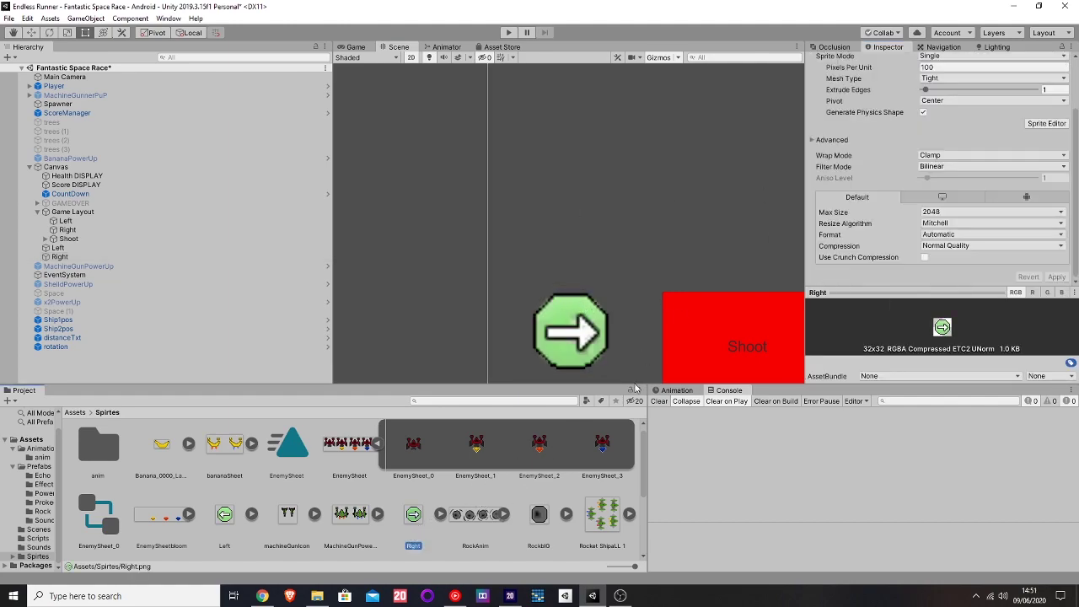
{"action": "left_click", "coordinate": [966, 175]}
- Apply Point (no filter) filtering to the Right sprite and select the Right button
{"action": "left_click", "coordinate": [944, 177]}
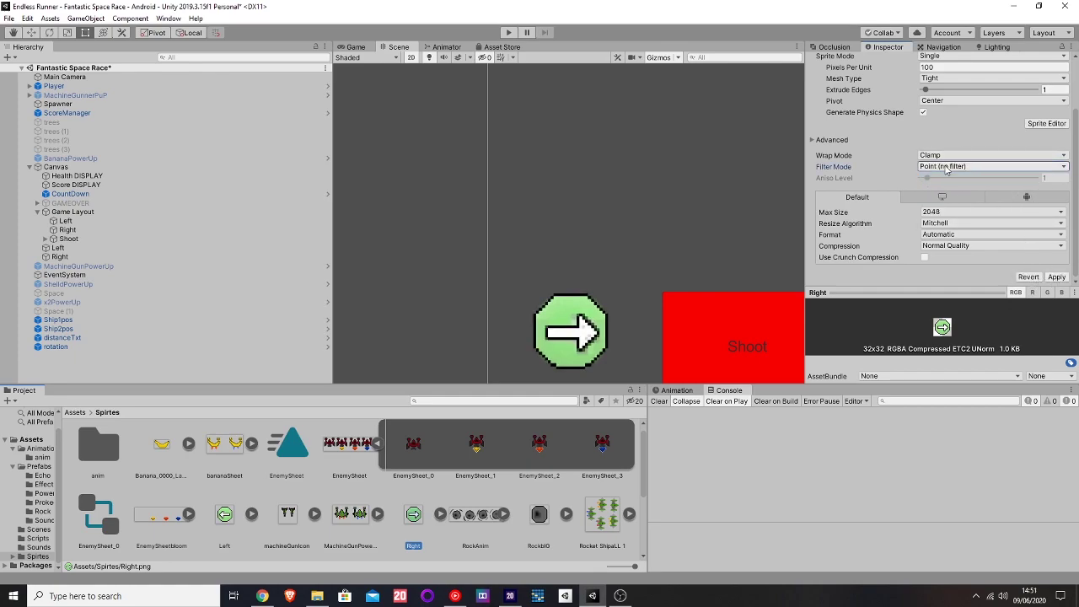
{"action": "left_click", "coordinate": [1055, 278]}
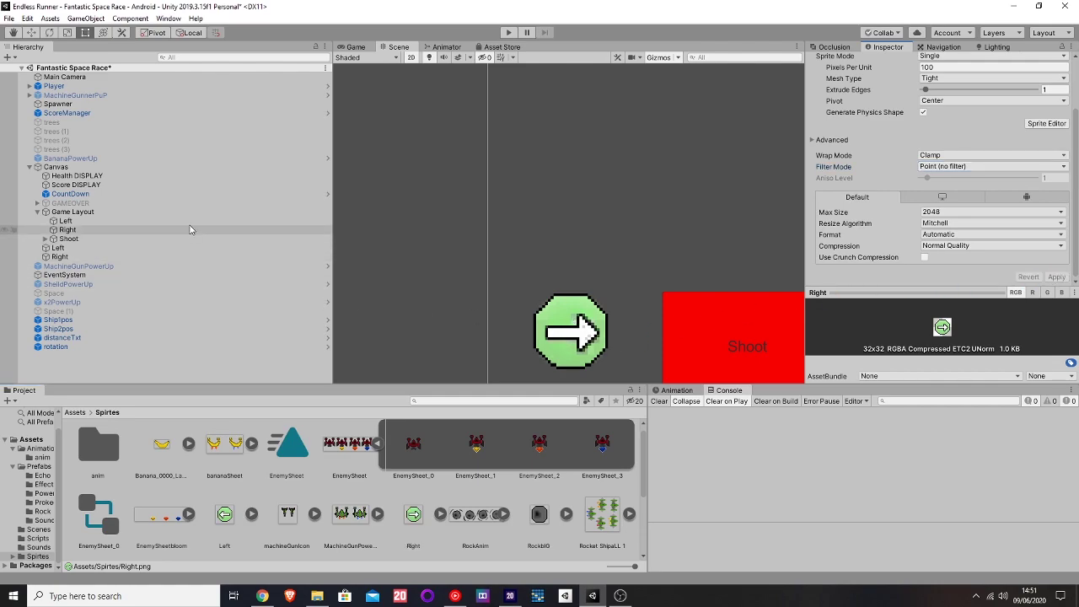
{"action": "left_click", "coordinate": [181, 247]}
{"action": "left_click", "coordinate": [183, 256]}
- Move the Right arrow button beside the Left arrow, partly over the Shoot button
{"action": "key", "text": "w"}
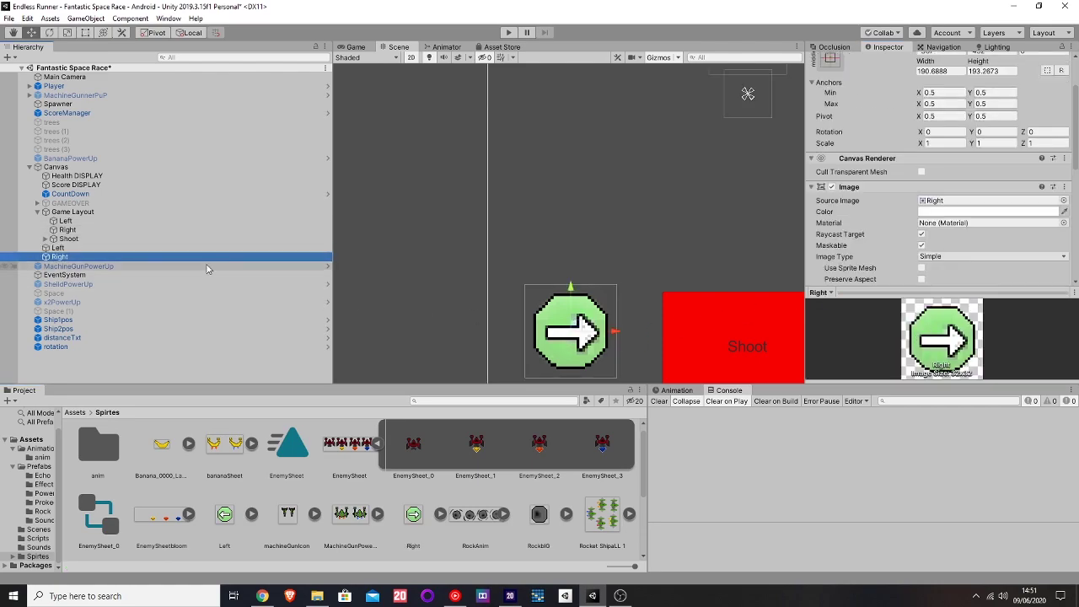
{"action": "left_click_drag", "start_coordinate": [614, 332], "coordinate": [784, 337]}
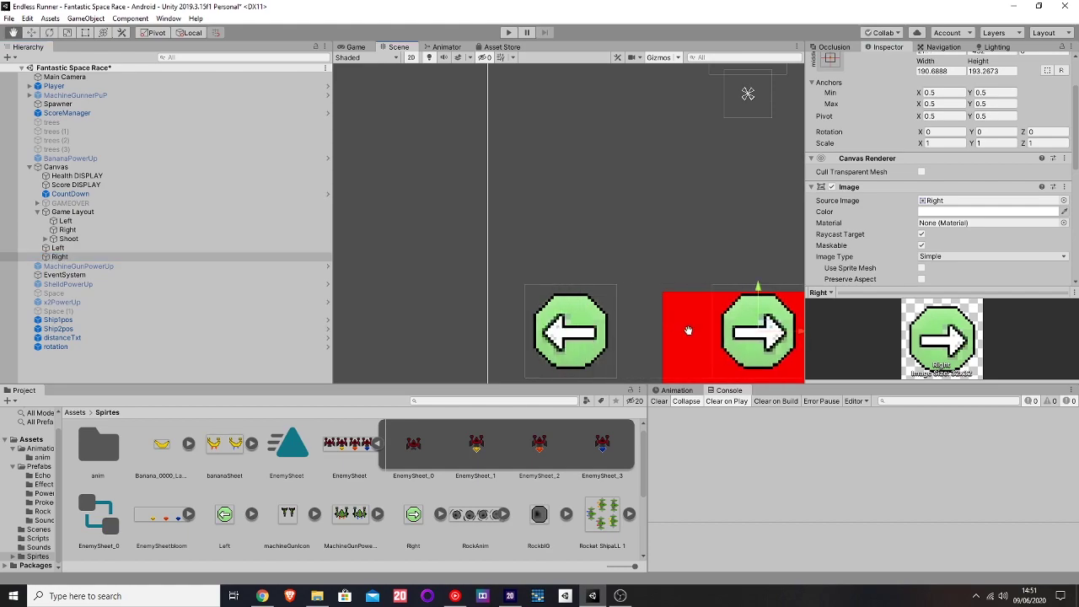
{"action": "scroll", "coordinate": [695, 299], "scroll_direction": "down", "scroll_amount": 5}
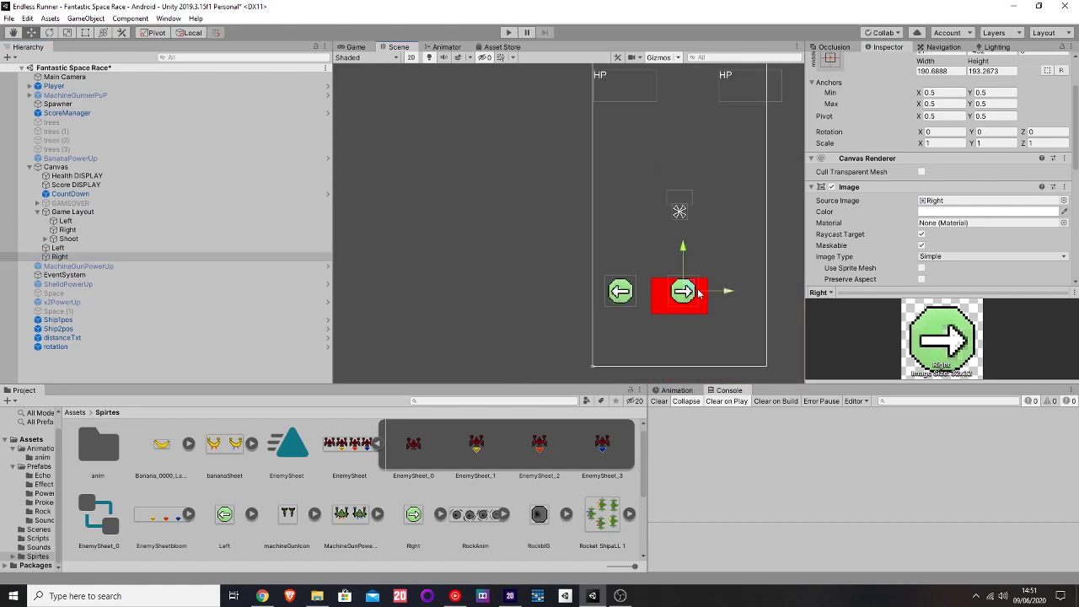
{"action": "left_click_drag", "start_coordinate": [684, 265], "coordinate": [701, 293]}
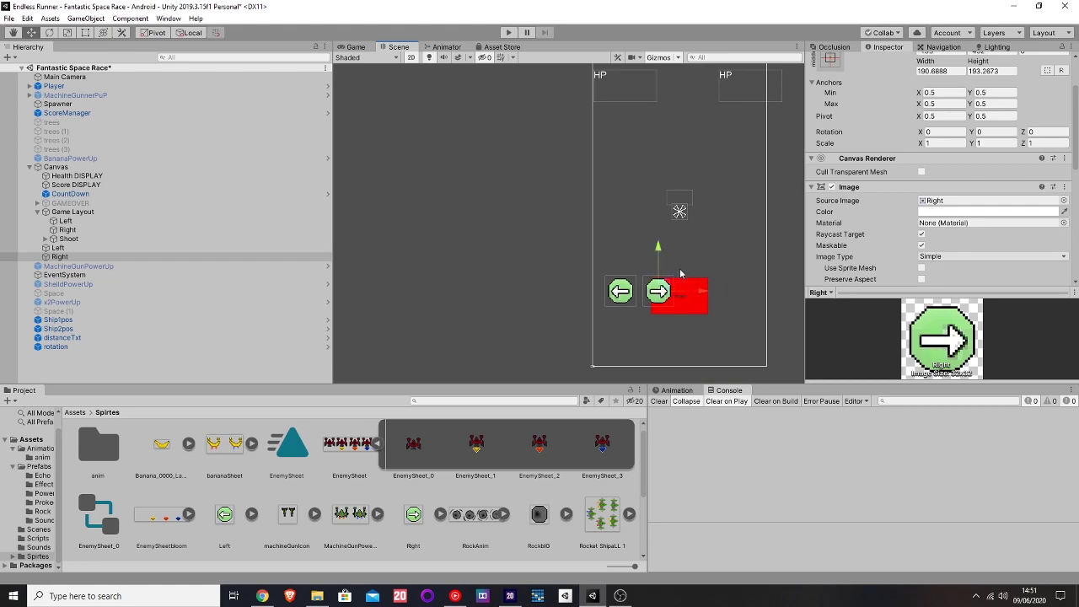
{"action": "scroll", "coordinate": [675, 316], "scroll_direction": "up", "scroll_amount": 3}
{"action": "middle_click_drag", "start_coordinate": [663, 312], "coordinate": [576, 343]}
{"action": "scroll", "coordinate": [576, 343], "scroll_direction": "up", "scroll_amount": 1}
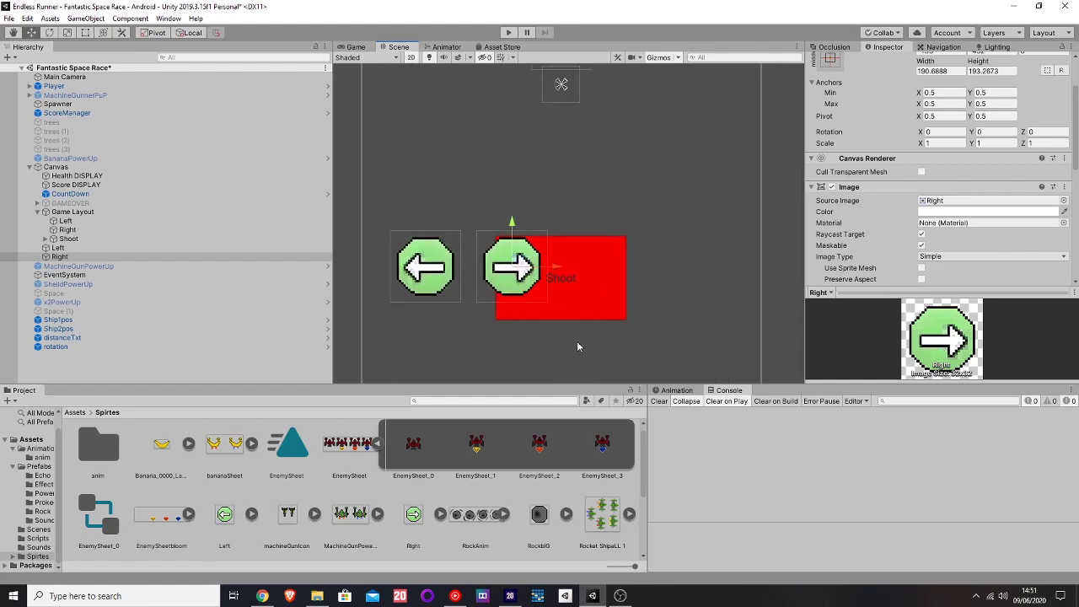
{"action": "scroll", "coordinate": [558, 332], "scroll_direction": "down", "scroll_amount": 2}
{"action": "scroll", "coordinate": [298, 511], "scroll_direction": "down", "scroll_amount": 3}
{"action": "scroll", "coordinate": [298, 511], "scroll_direction": "up", "scroll_amount": 1}
{"action": "scroll", "coordinate": [297, 511], "scroll_direction": "up", "scroll_amount": 1}
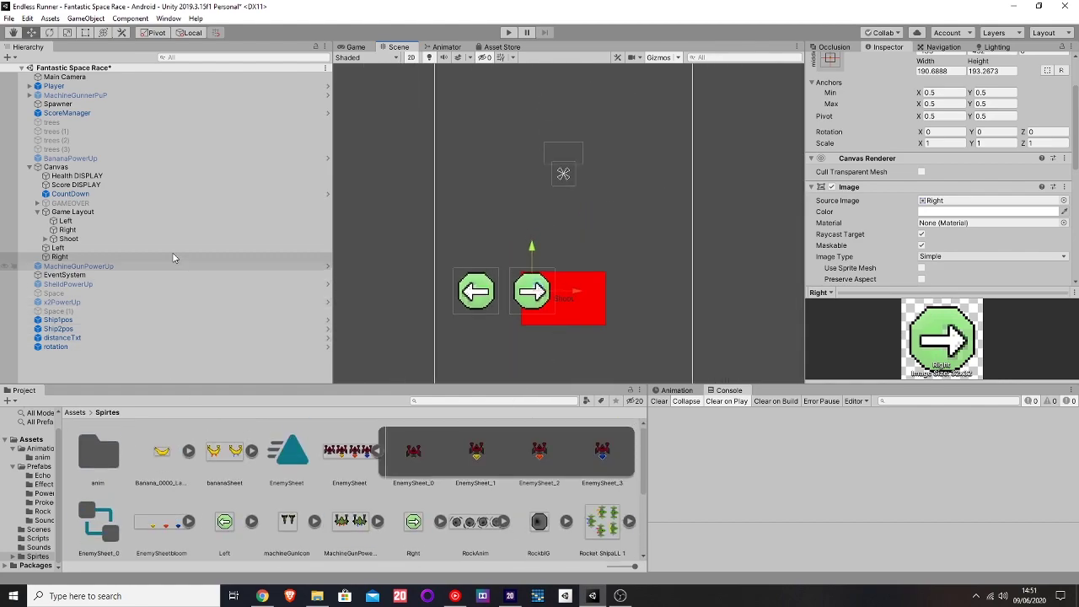
- Duplicate the Left button and rename the copy Shoot
{"action": "left_click", "coordinate": [90, 249]}
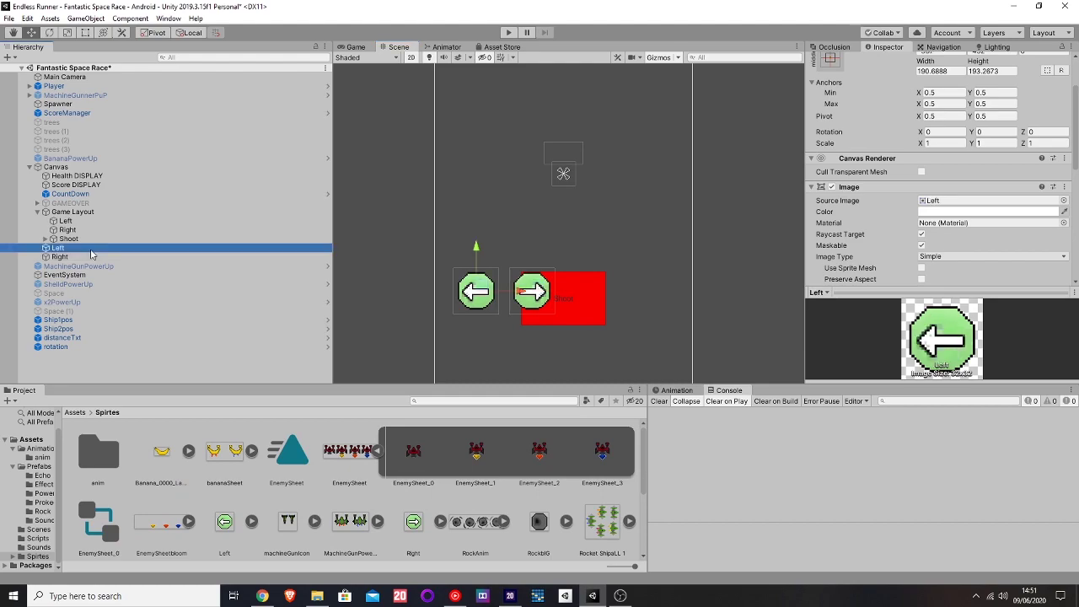
{"action": "right_click", "coordinate": [90, 249]}
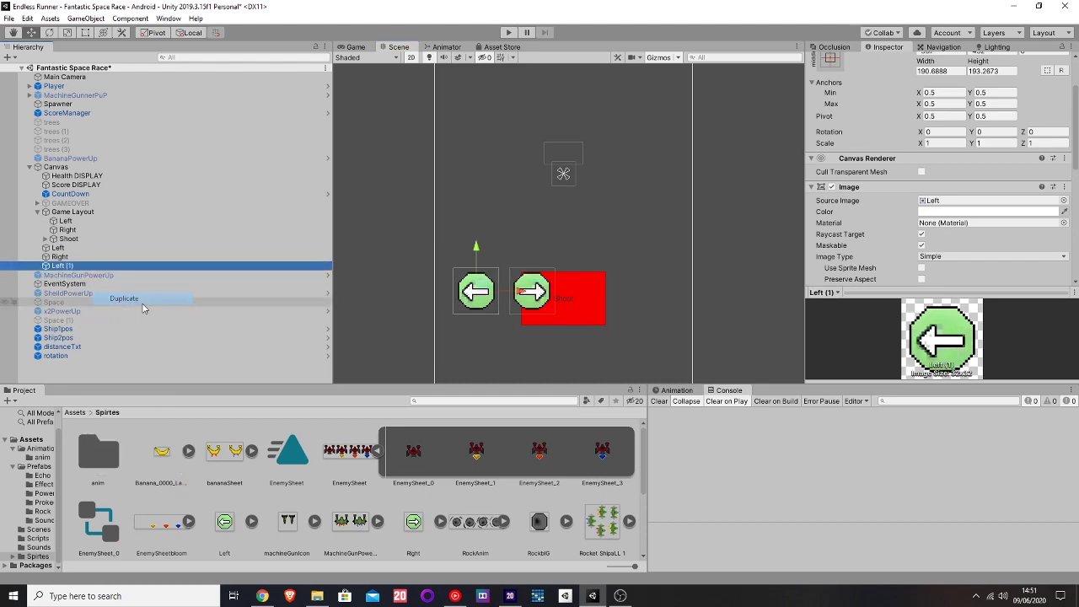
{"action": "scroll", "coordinate": [883, 126], "scroll_direction": "up", "scroll_amount": 3}
{"action": "left_click", "coordinate": [883, 63]}
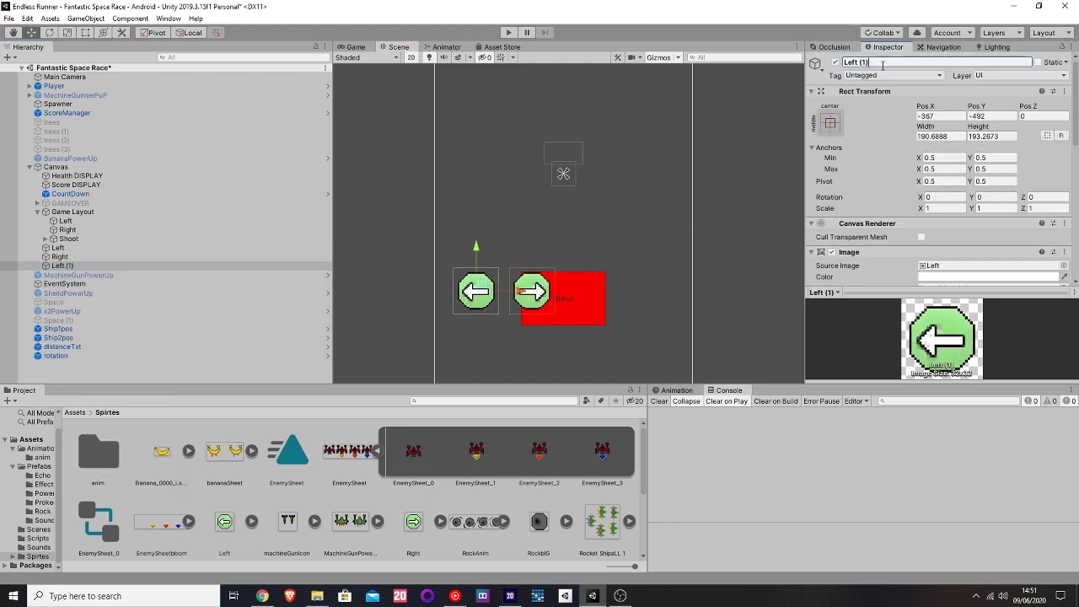
{"action": "key", "text": "ctrl+a"}
{"action": "type", "text": "Shoot"}
{"action": "key", "text": "Return"}
- Give the Shoot button the SHOOT sprite and move it right of the arrows
{"action": "scroll", "coordinate": [882, 126], "scroll_direction": "down", "scroll_amount": 5}
{"action": "scroll", "coordinate": [512, 450], "scroll_direction": "down", "scroll_amount": 2}
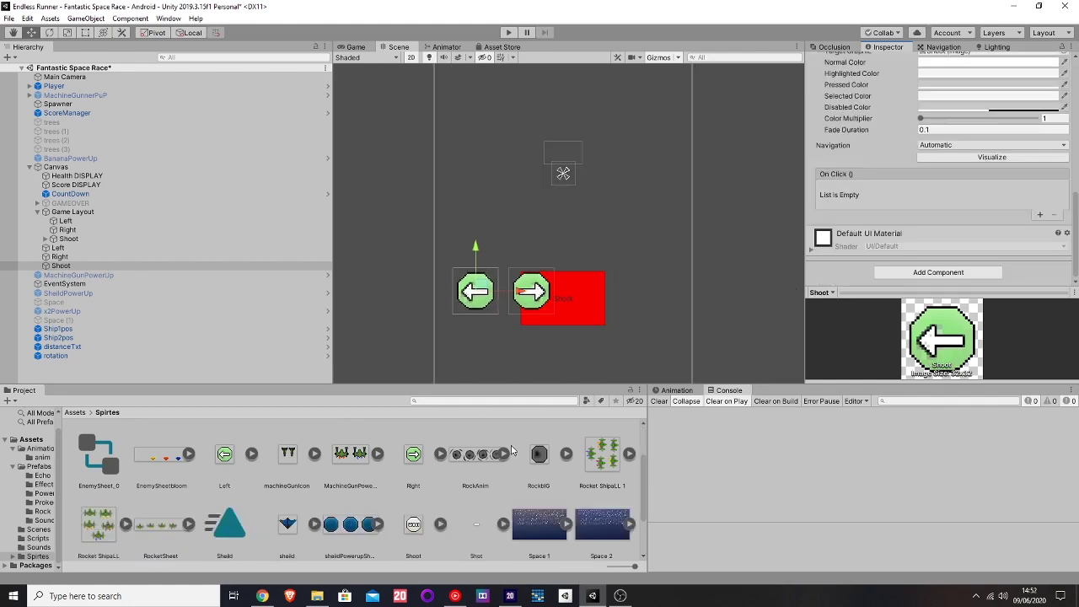
{"action": "scroll", "coordinate": [851, 211], "scroll_direction": "up", "scroll_amount": 4}
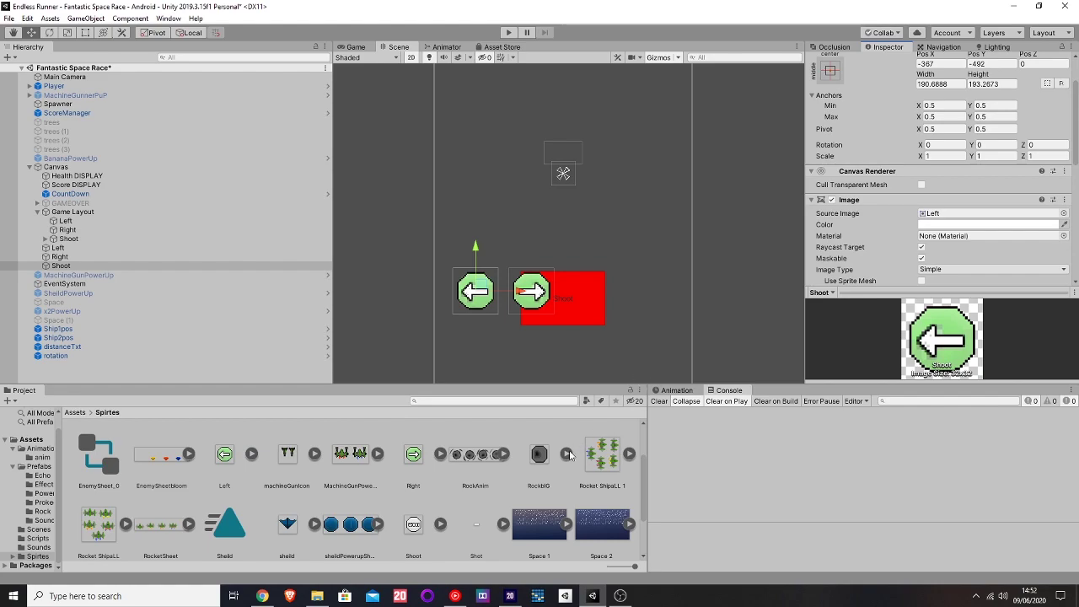
{"action": "left_click_drag", "start_coordinate": [424, 533], "coordinate": [963, 179]}
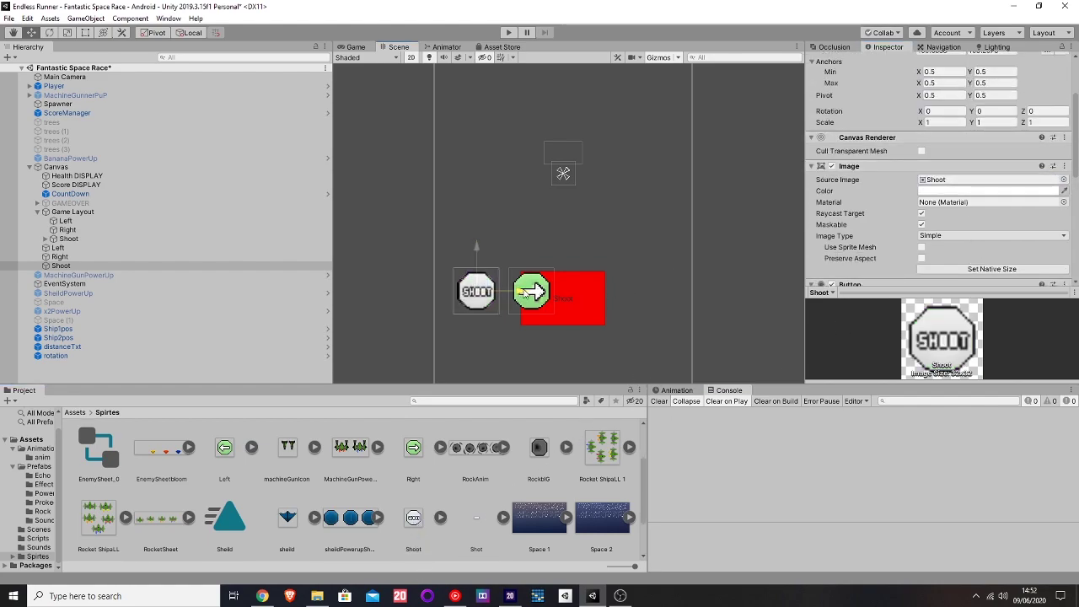
{"action": "left_click_drag", "start_coordinate": [517, 292], "coordinate": [686, 291]}
{"action": "key", "text": "ctrl+z"}
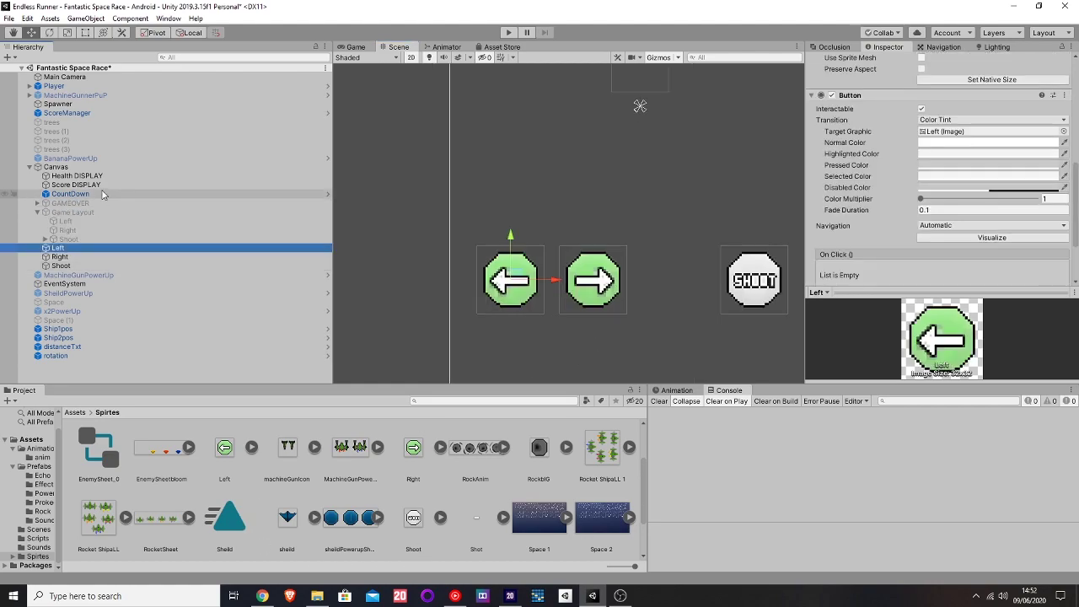
- Inspect the Canvas and the Left button's components in the Inspector
{"action": "left_click", "coordinate": [174, 167]}
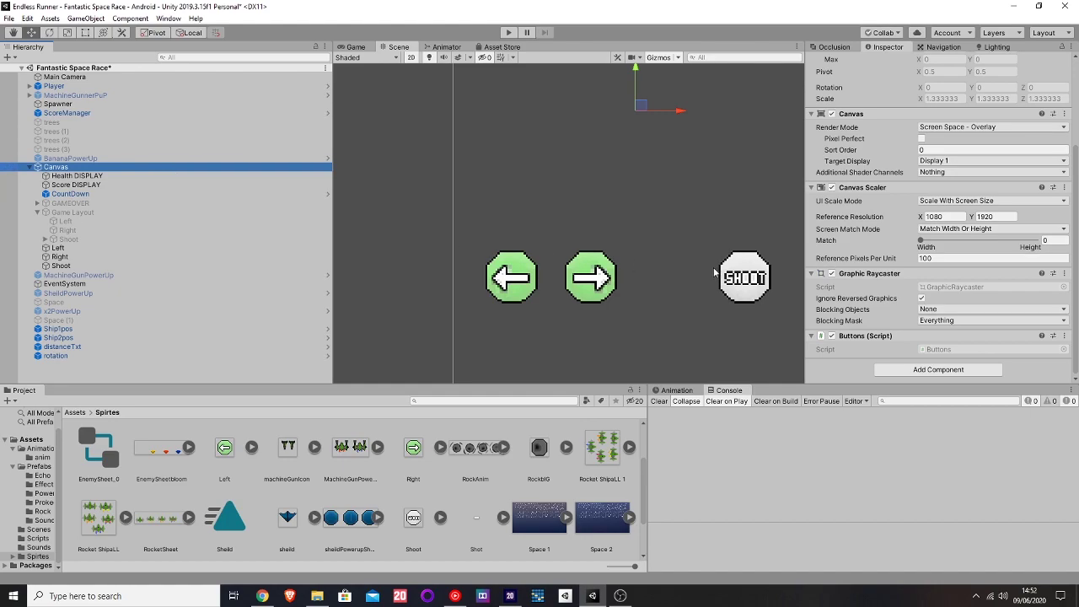
{"action": "scroll", "coordinate": [906, 273], "scroll_direction": "up", "scroll_amount": 3}
{"action": "scroll", "coordinate": [906, 274], "scroll_direction": "down", "scroll_amount": 3}
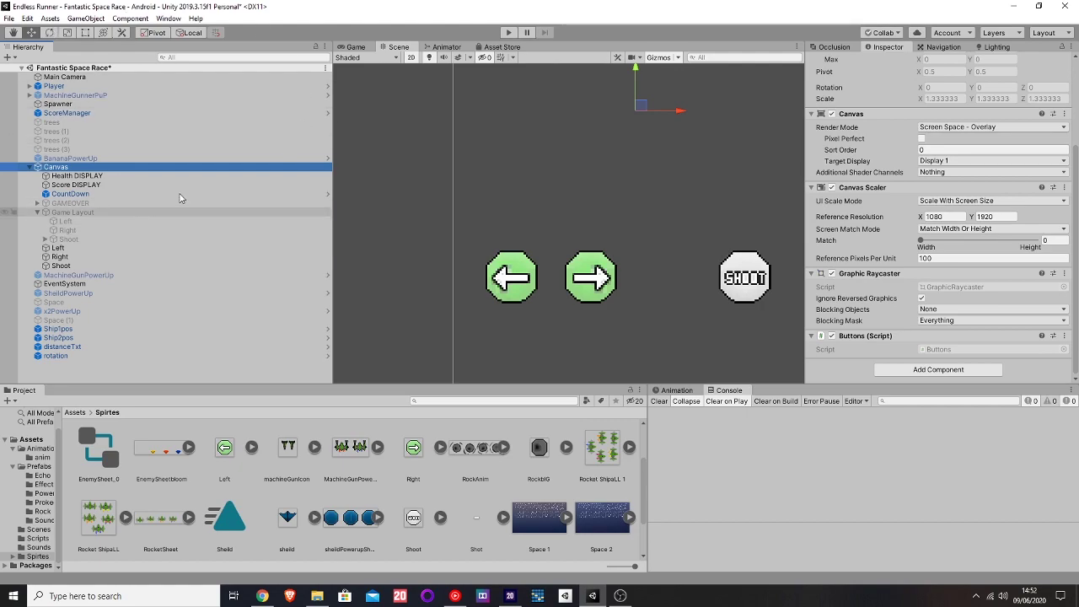
{"action": "left_click", "coordinate": [117, 251]}
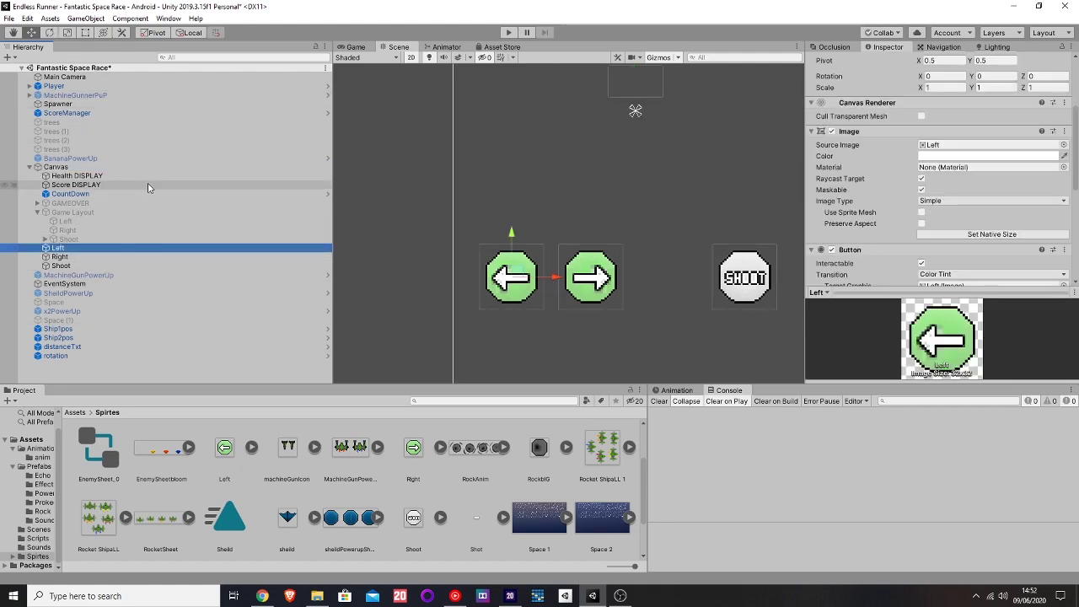
- Select the Buttons script in the Assets > Scripts folder to preview its code
{"action": "left_click", "coordinate": [37, 547]}
{"action": "left_click", "coordinate": [37, 538]}
{"action": "left_click", "coordinate": [98, 455]}
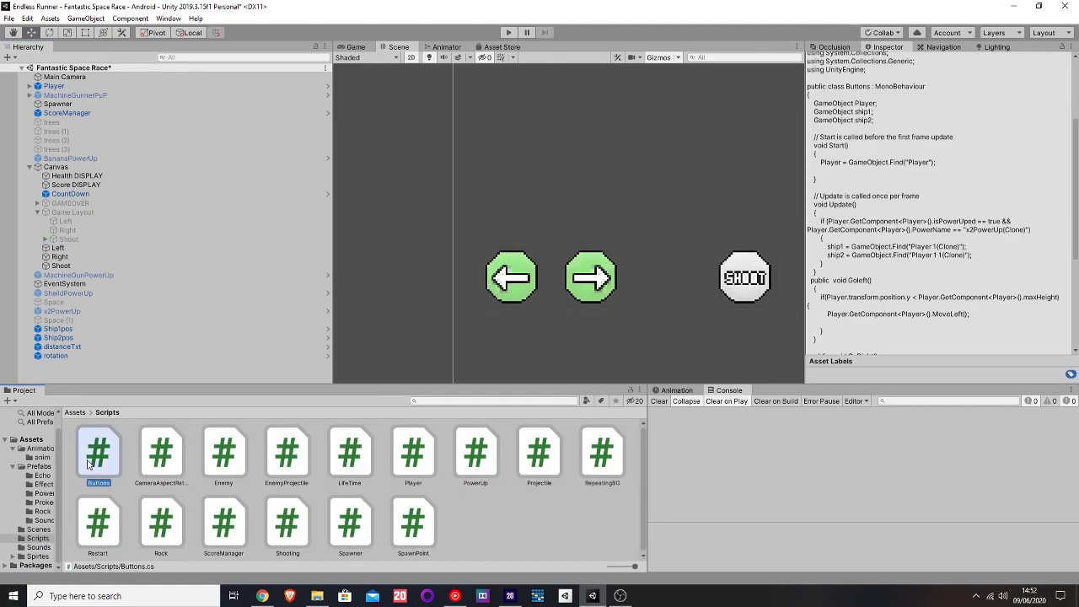
- Open Buttons.cs in Visual Studio and highlight Goleft's maxHeight check and MoveLeft call
{"action": "double_click", "coordinate": [93, 459]}
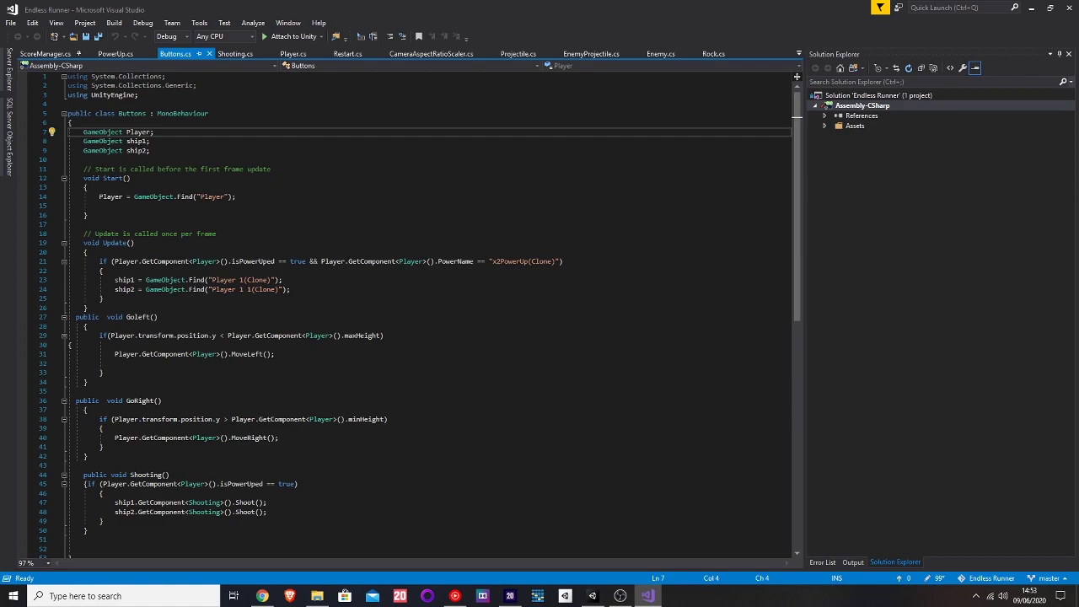
{"action": "scroll", "coordinate": [405, 311], "scroll_direction": "down", "scroll_amount": 3}
{"action": "left_click_drag", "start_coordinate": [98, 251], "coordinate": [366, 281]}
{"action": "left_click", "coordinate": [245, 269]}
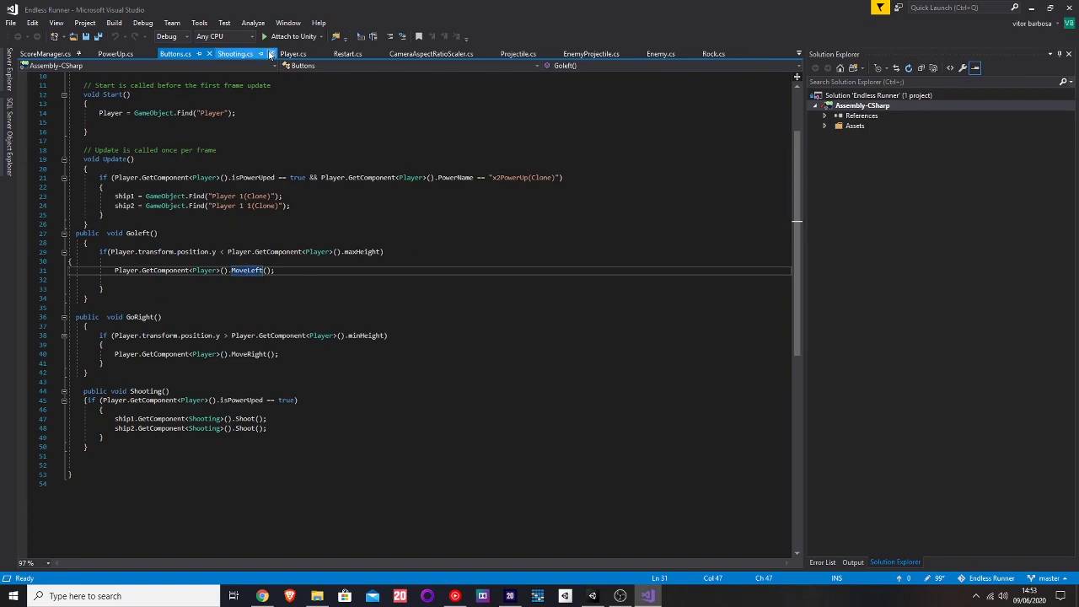
{"action": "left_click", "coordinate": [293, 54]}
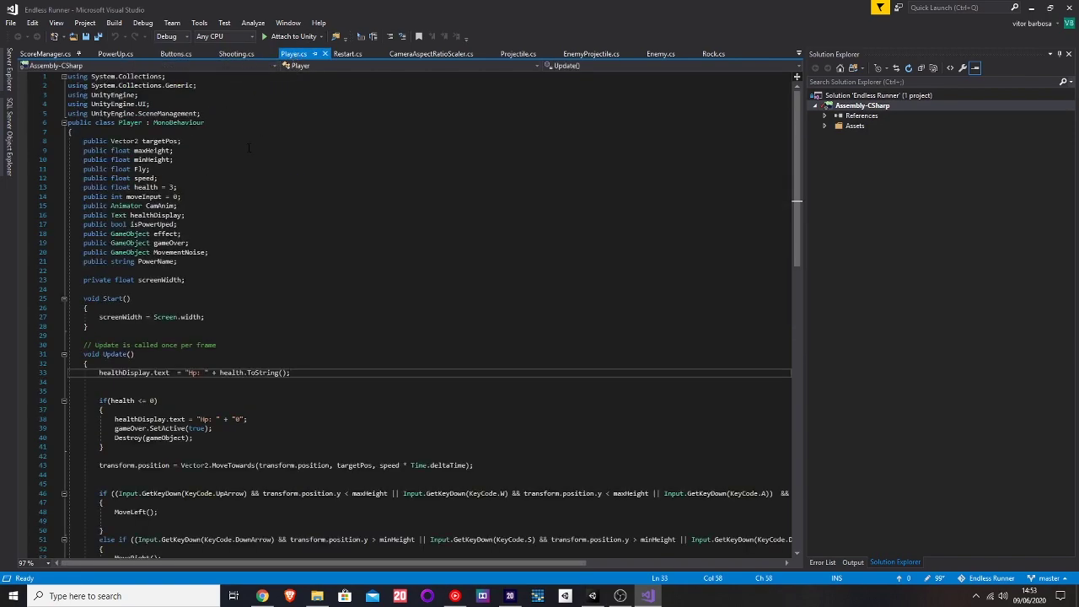
{"action": "scroll", "coordinate": [421, 278], "scroll_direction": "down", "scroll_amount": 19}
{"action": "left_click", "coordinate": [87, 141]}
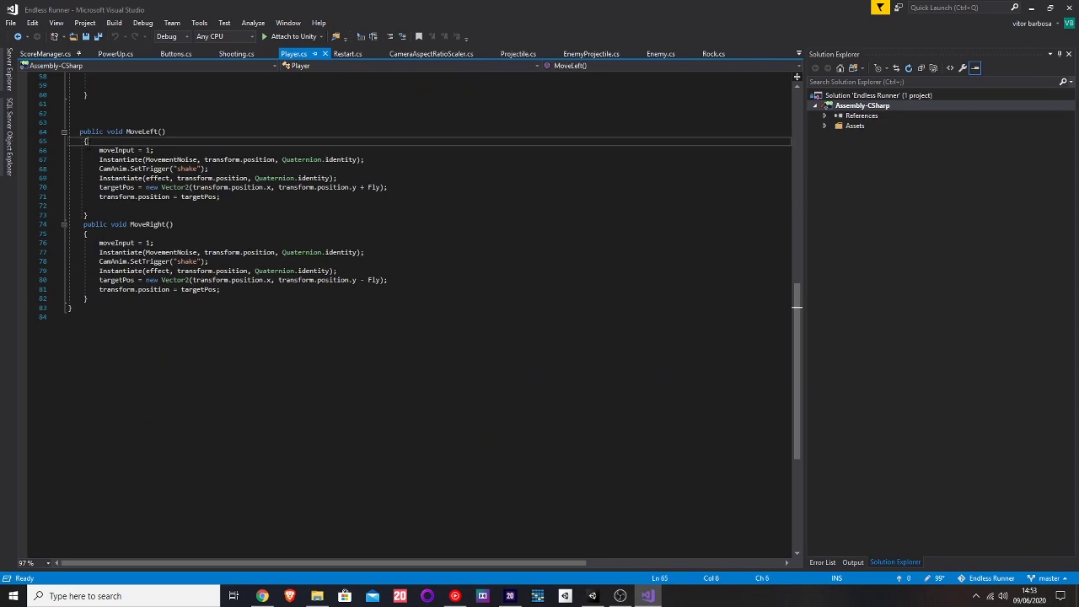
{"action": "left_click_drag", "start_coordinate": [99, 150], "coordinate": [98, 205]}
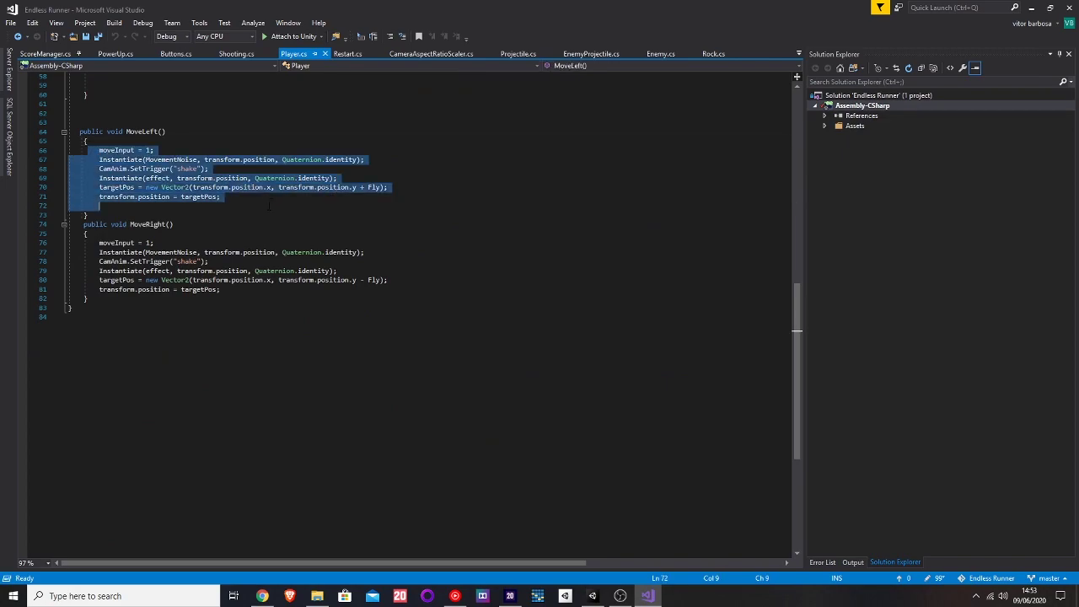
{"action": "scroll", "coordinate": [51, 289], "scroll_direction": "up", "scroll_amount": 3}
{"action": "scroll", "coordinate": [51, 289], "scroll_direction": "up", "scroll_amount": 10}
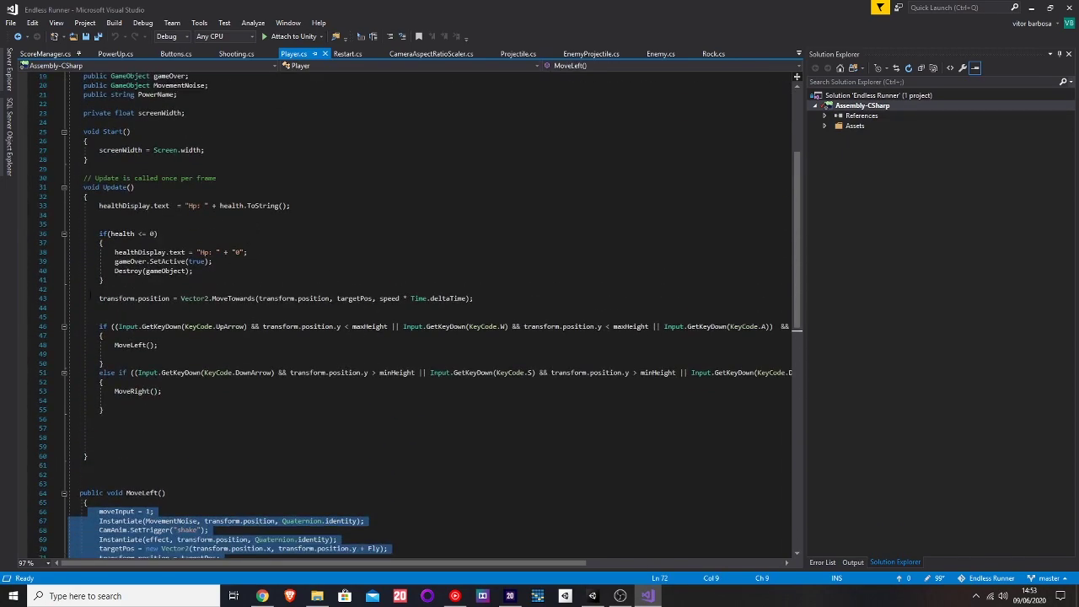
{"action": "left_click", "coordinate": [99, 298]}
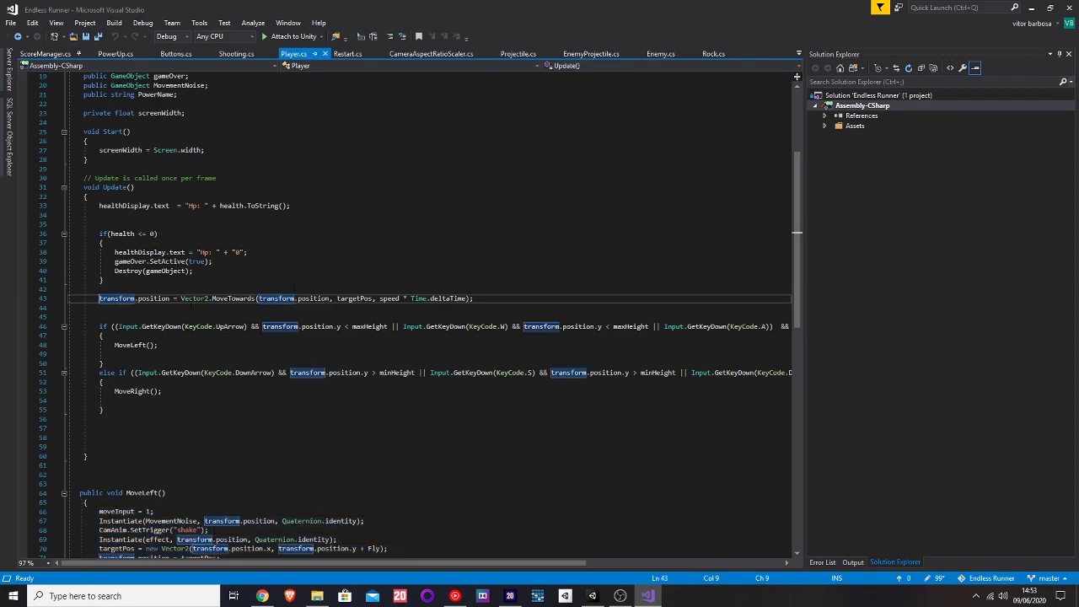
{"action": "left_click", "coordinate": [119, 299]}
{"action": "mouse_move", "coordinate": [256, 299]}
{"action": "left_click", "coordinate": [297, 299]}
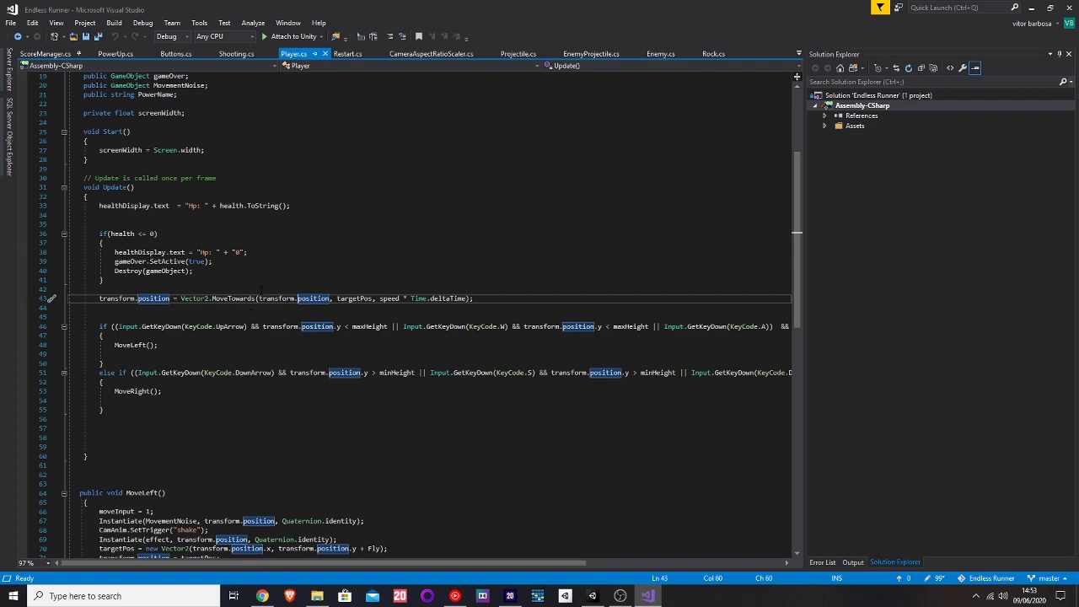
{"action": "left_click", "coordinate": [362, 298]}
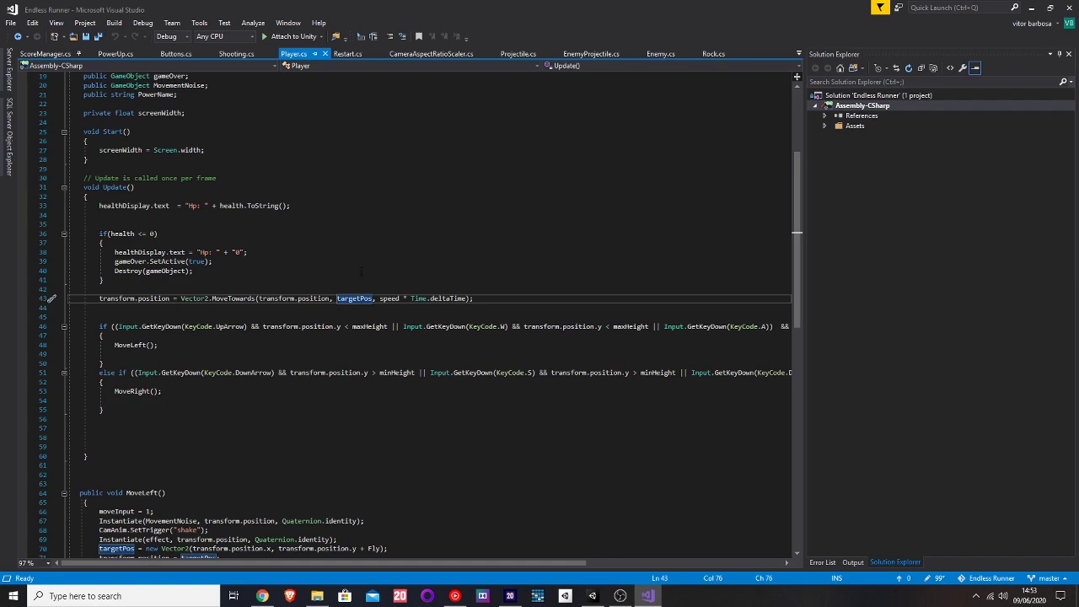
{"action": "scroll", "coordinate": [361, 270], "scroll_direction": "down", "scroll_amount": 1}
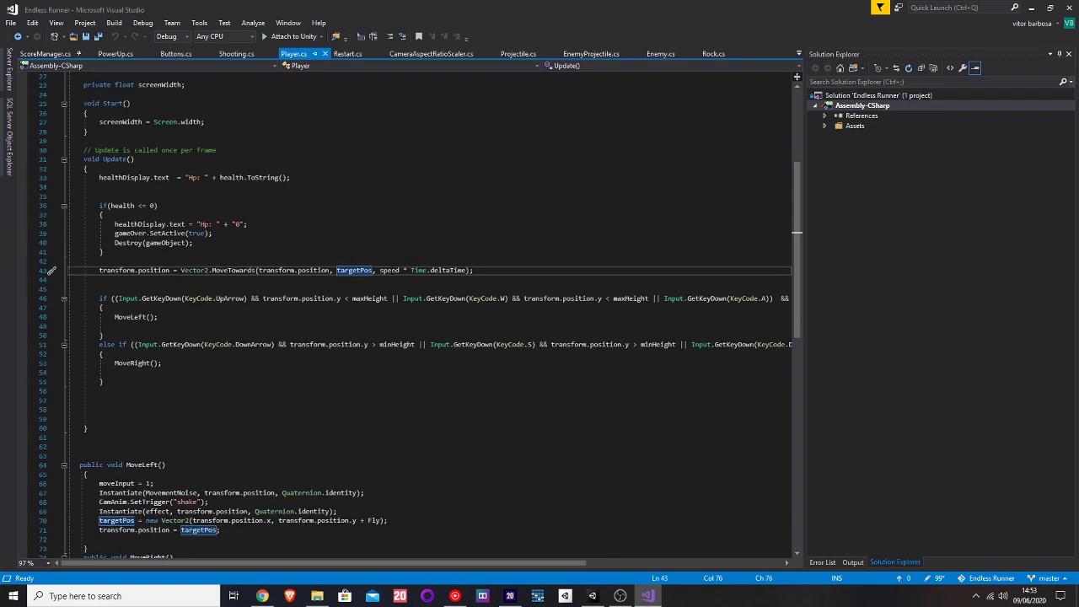
{"action": "left_click", "coordinate": [408, 270]}
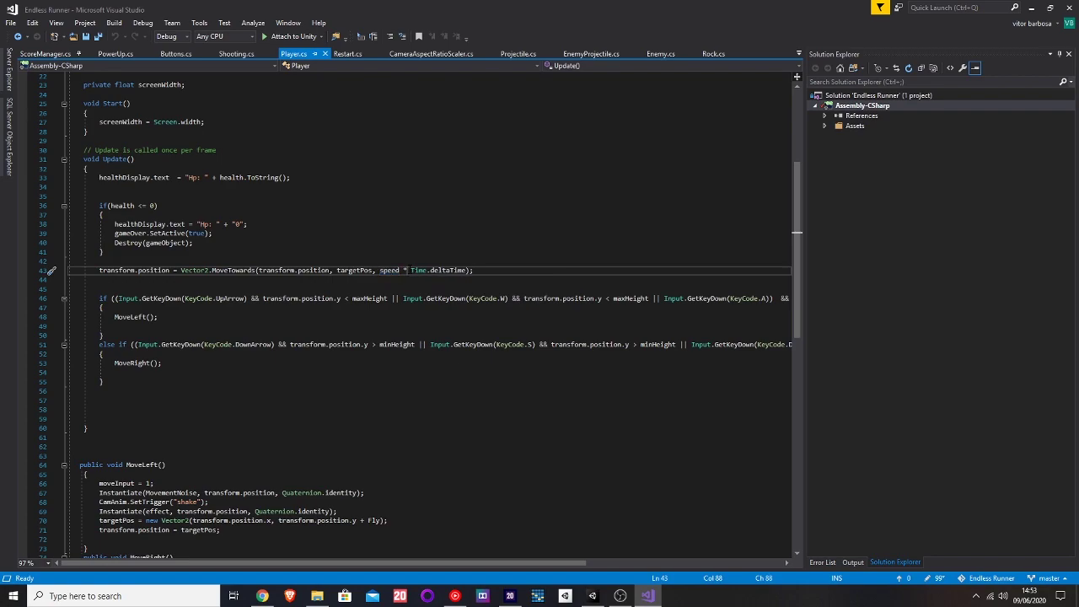
{"action": "left_click", "coordinate": [411, 270]}
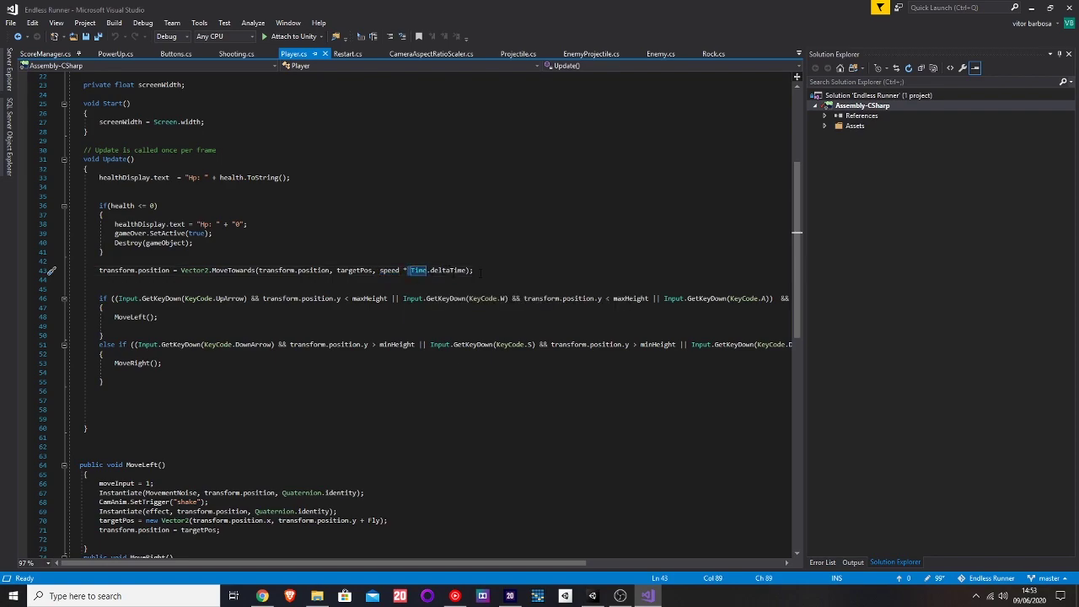
{"action": "left_click_drag", "start_coordinate": [99, 262], "coordinate": [228, 278]}
{"action": "scroll", "coordinate": [258, 284], "scroll_direction": "down", "scroll_amount": 5}
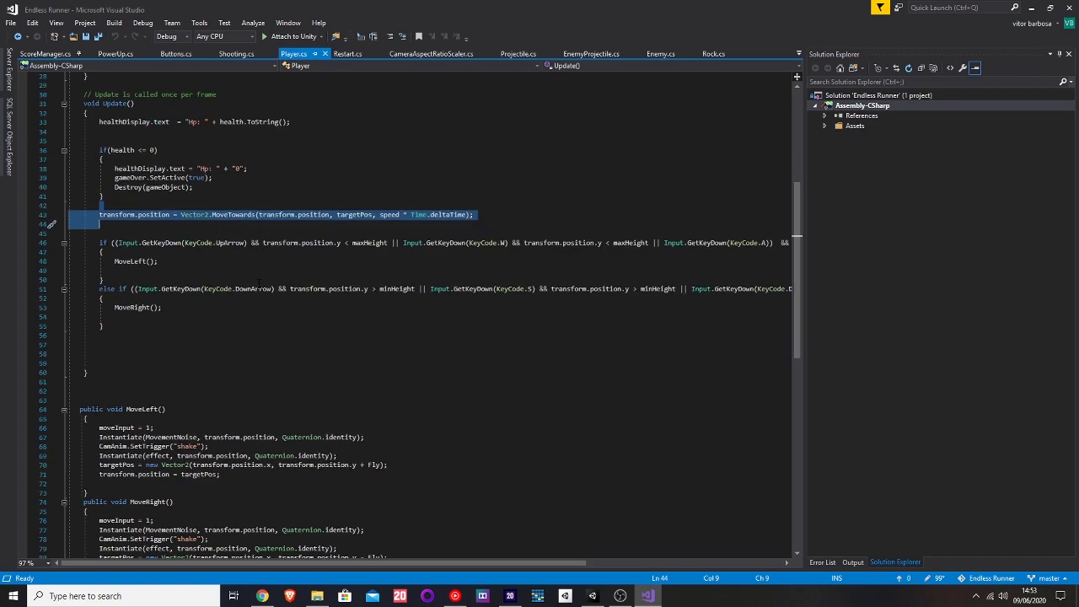
{"action": "scroll", "coordinate": [259, 284], "scroll_direction": "up", "scroll_amount": 3}
- Examine line 70 of MoveLeft, where targetPos adds Fly to transform.position.y
{"action": "scroll", "coordinate": [258, 284], "scroll_direction": "down", "scroll_amount": 2}
{"action": "left_click", "coordinate": [107, 410]}
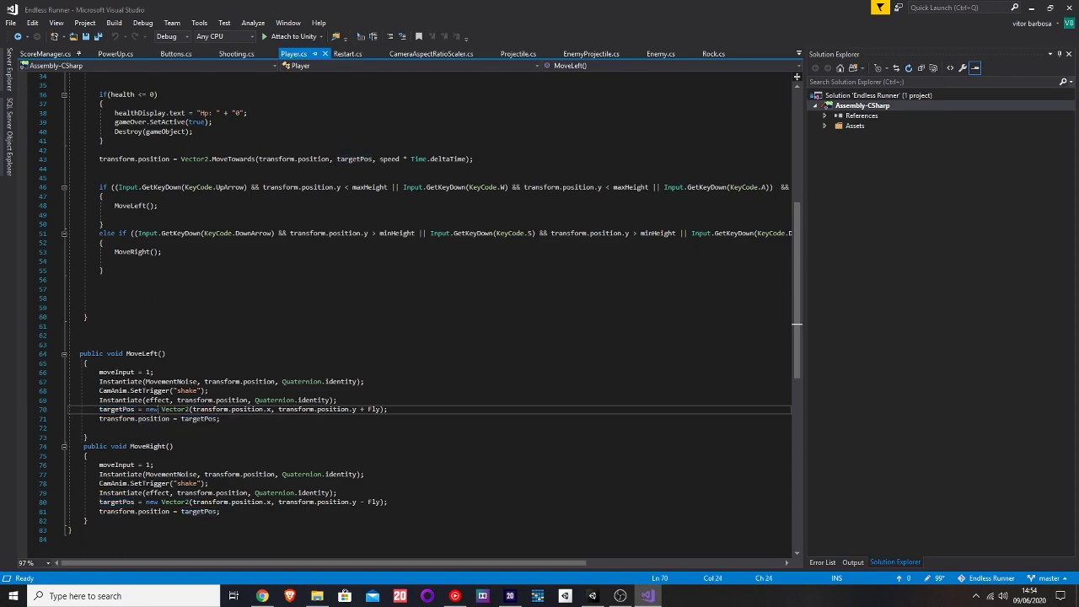
{"action": "double_click", "coordinate": [174, 410]}
{"action": "left_click", "coordinate": [208, 410]}
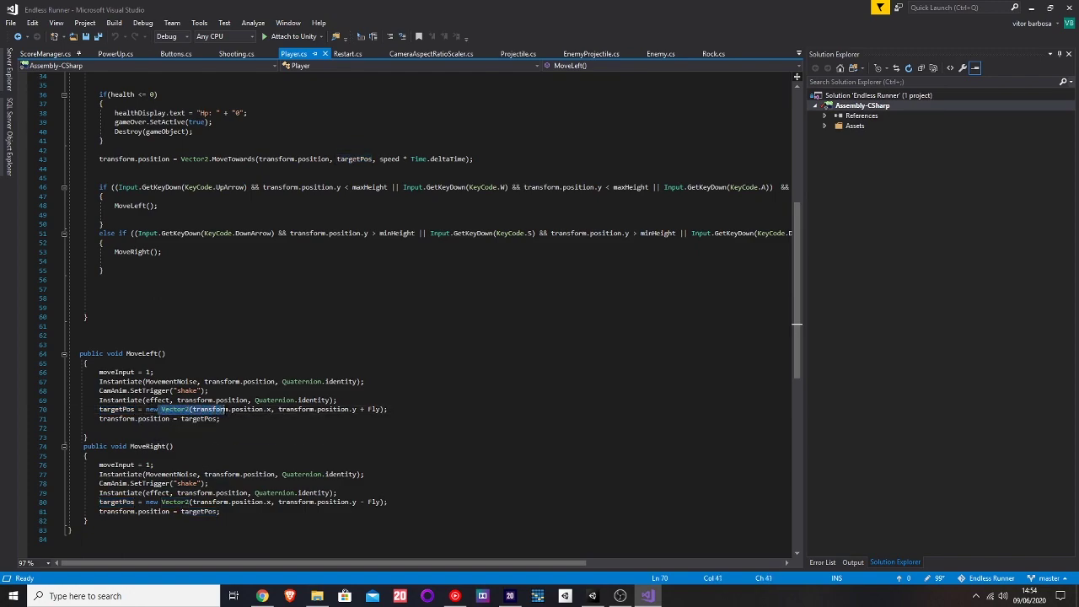
{"action": "left_click", "coordinate": [244, 409]}
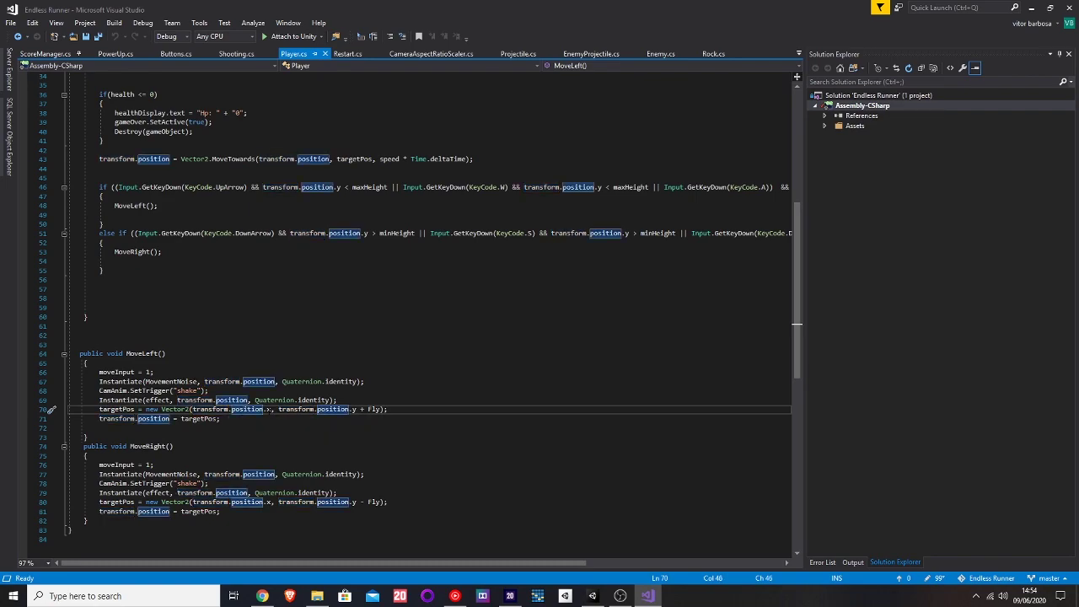
{"action": "left_click", "coordinate": [267, 409]}
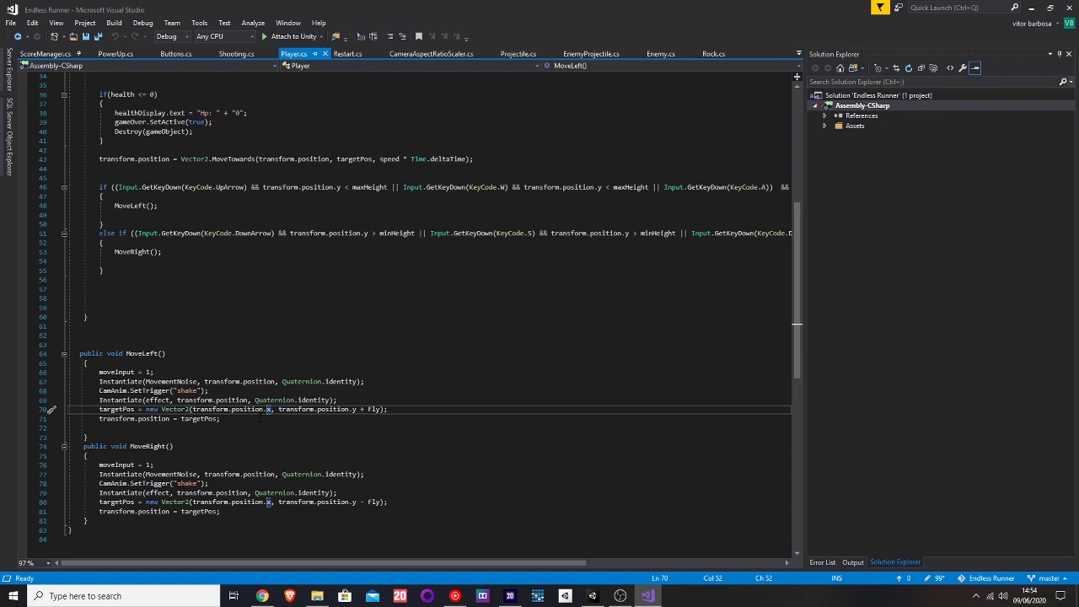
{"action": "left_click_drag", "start_coordinate": [279, 410], "coordinate": [380, 411]}
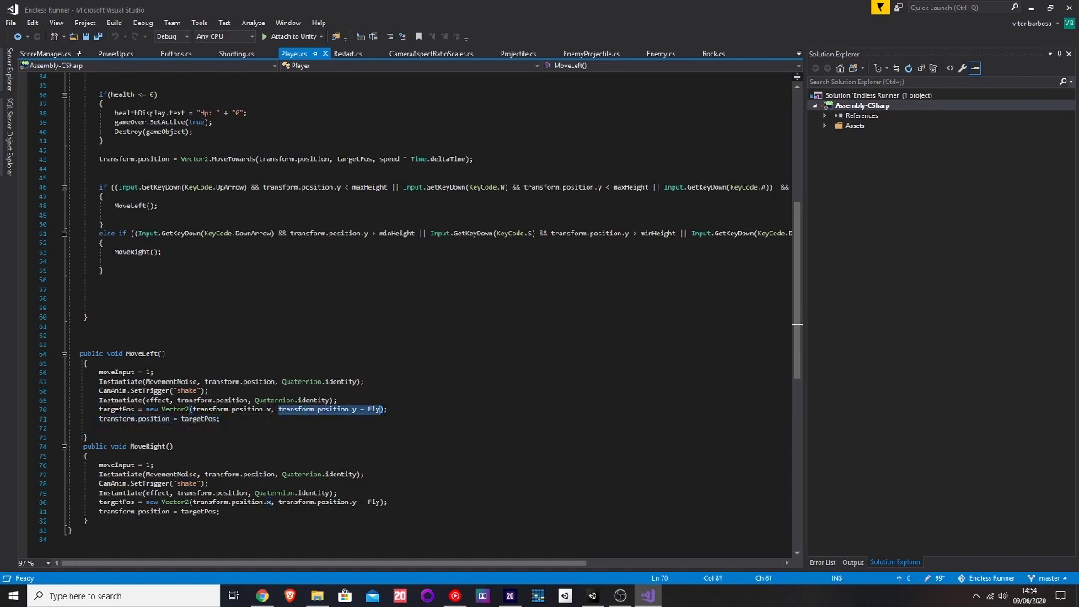
- Check the public float Fly declaration on line 11 of Player.cs
{"action": "scroll", "coordinate": [334, 518], "scroll_direction": "up", "scroll_amount": 11}
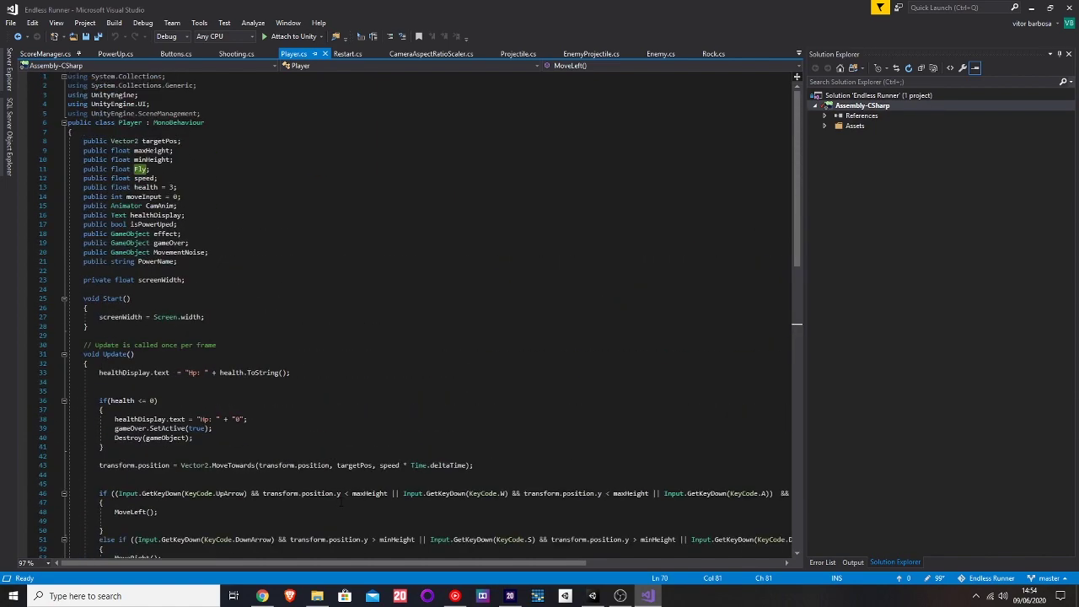
{"action": "left_click", "coordinate": [135, 168]}
{"action": "scroll", "coordinate": [135, 169], "scroll_direction": "down", "scroll_amount": 16}
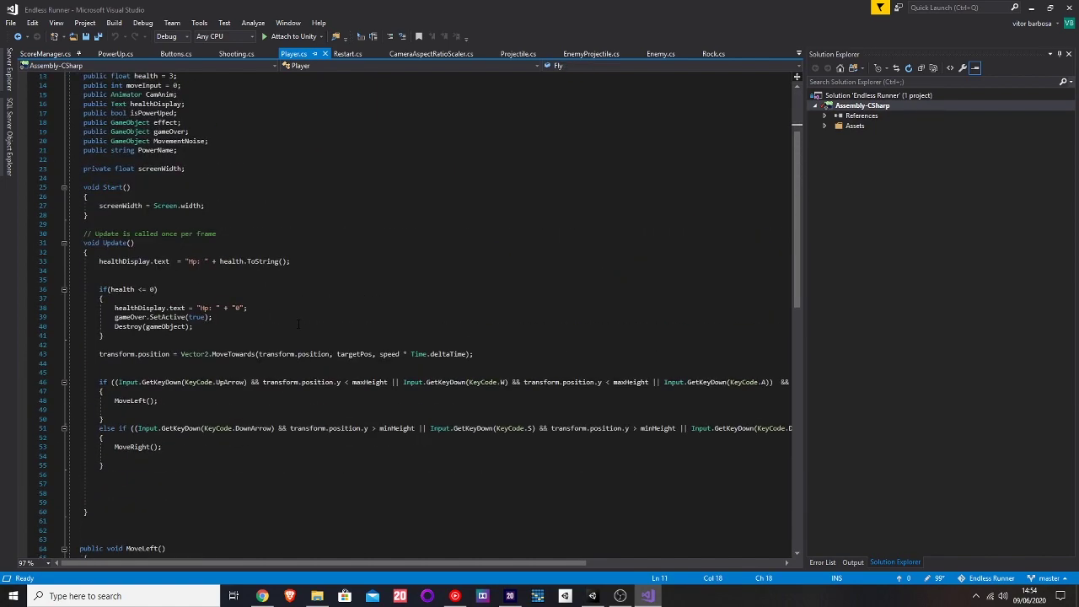
{"action": "scroll", "coordinate": [419, 311], "scroll_direction": "up", "scroll_amount": 16}
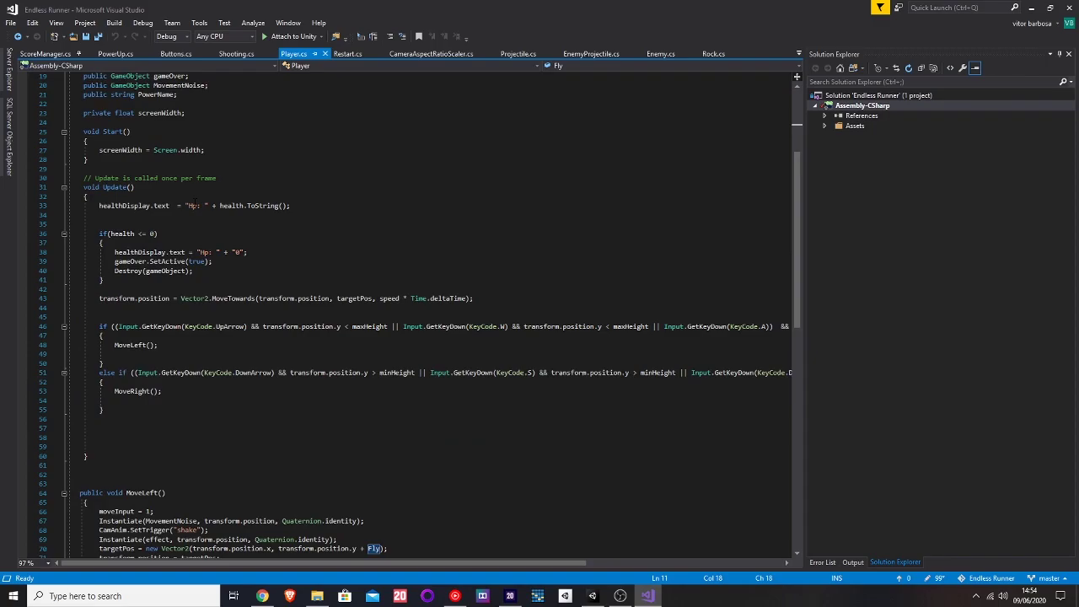
- Show Unity's Game view, switching back and forth with Visual Studio's Player.cs
{"action": "left_click", "coordinate": [1030, 7]}
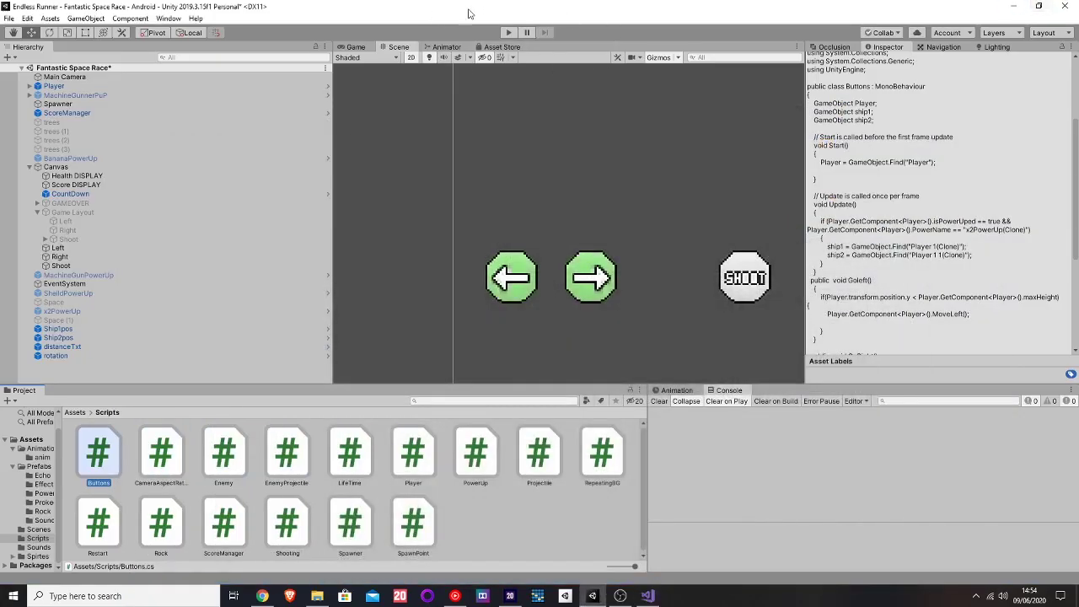
{"action": "left_click", "coordinate": [358, 46]}
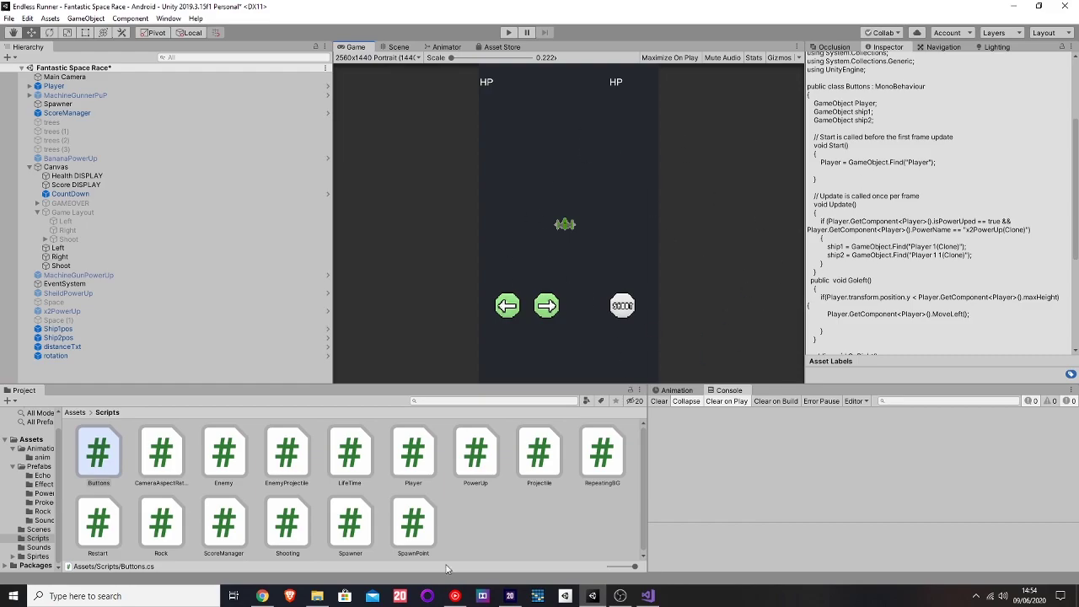
{"action": "left_click", "coordinate": [647, 596]}
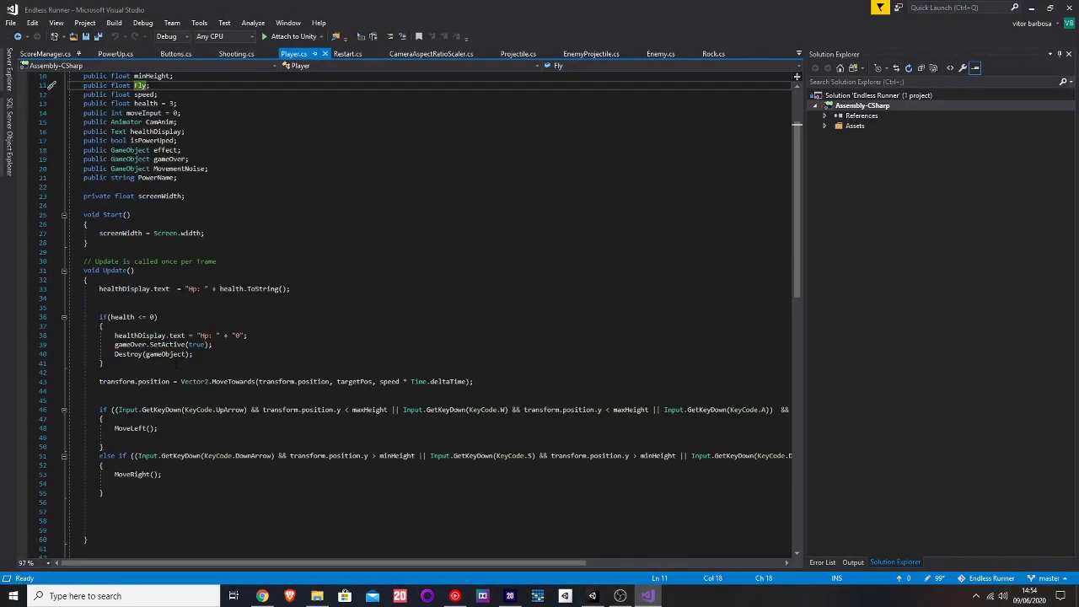
{"action": "scroll", "coordinate": [421, 312], "scroll_direction": "down", "scroll_amount": 10}
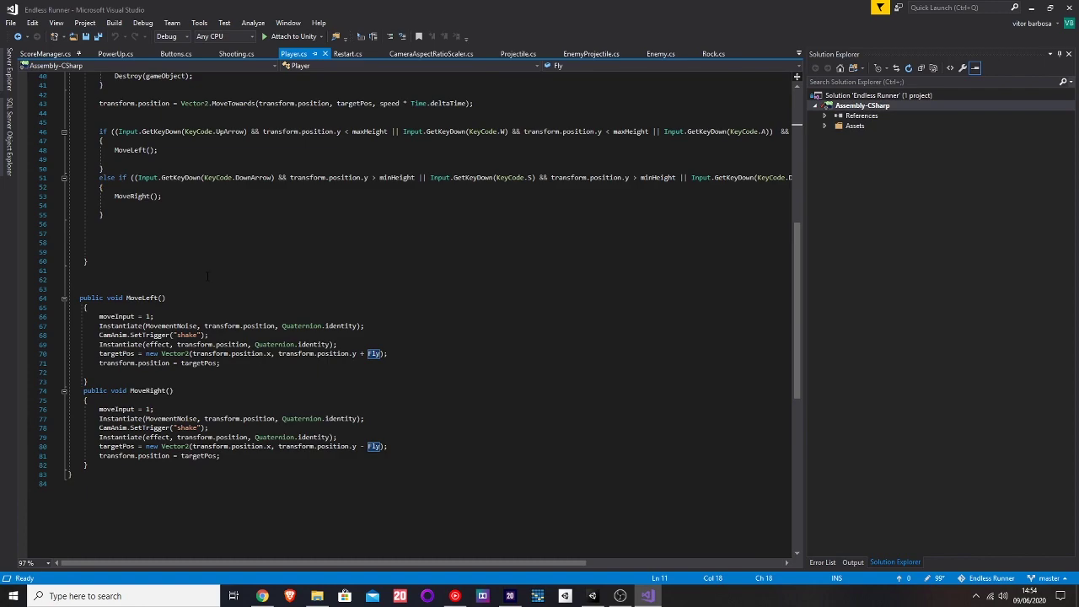
{"action": "left_click", "coordinate": [1029, 8]}
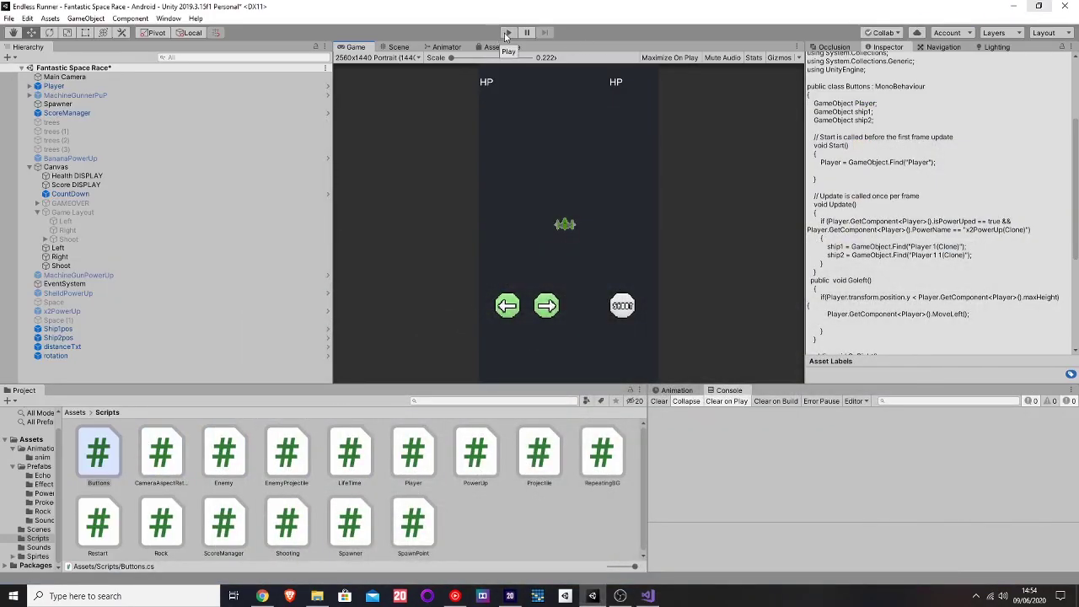
{"action": "left_click", "coordinate": [646, 595]}
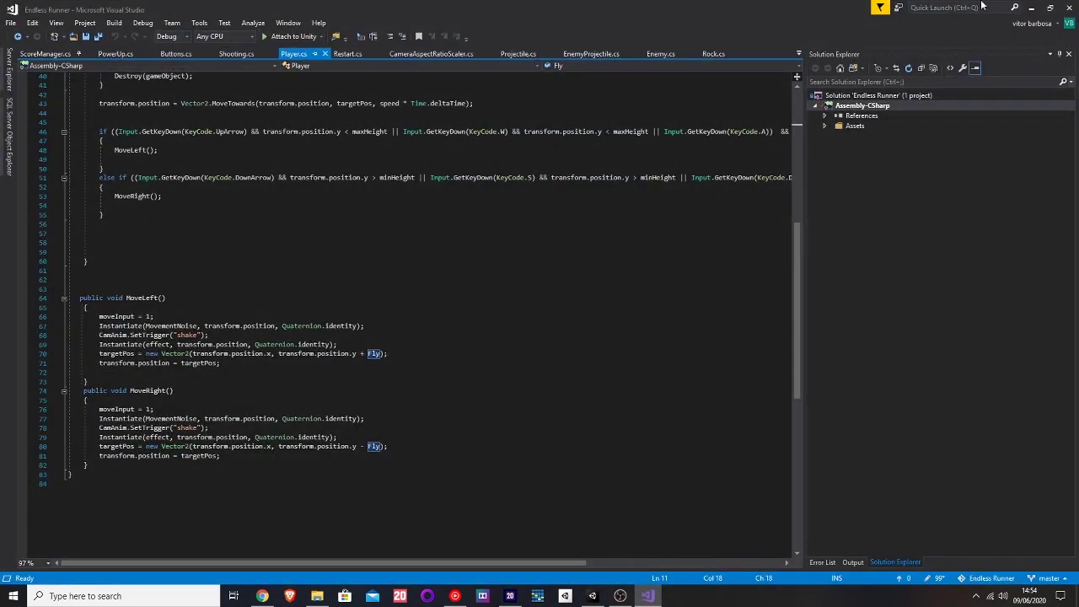
- Select the disabled Shoot button under Game Layout to view its On Click events
{"action": "left_click", "coordinate": [1049, 6]}
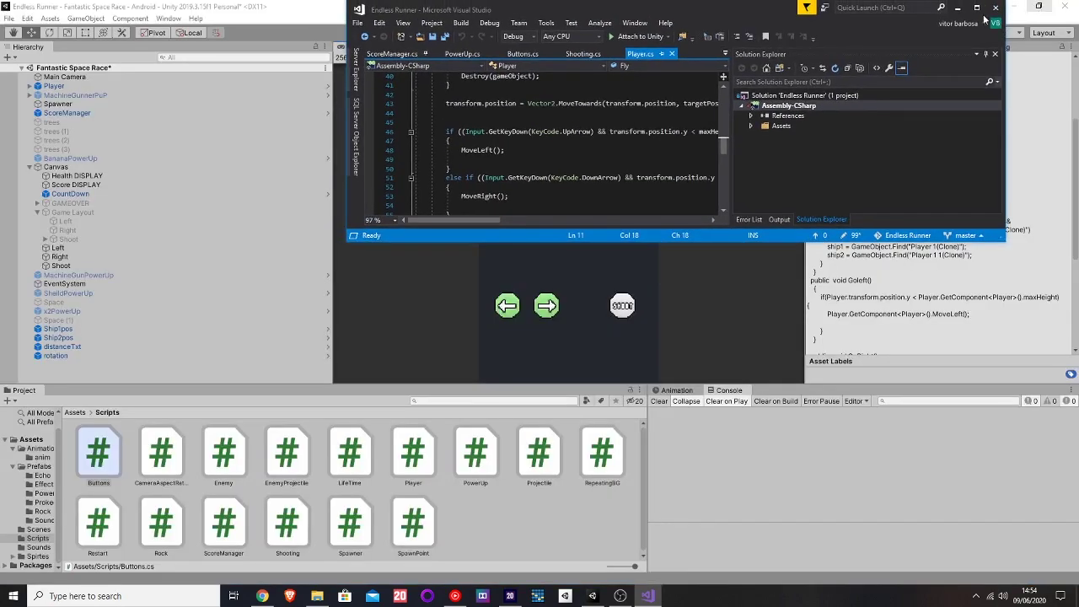
{"action": "left_click", "coordinate": [142, 242]}
{"action": "left_click", "coordinate": [143, 239]}
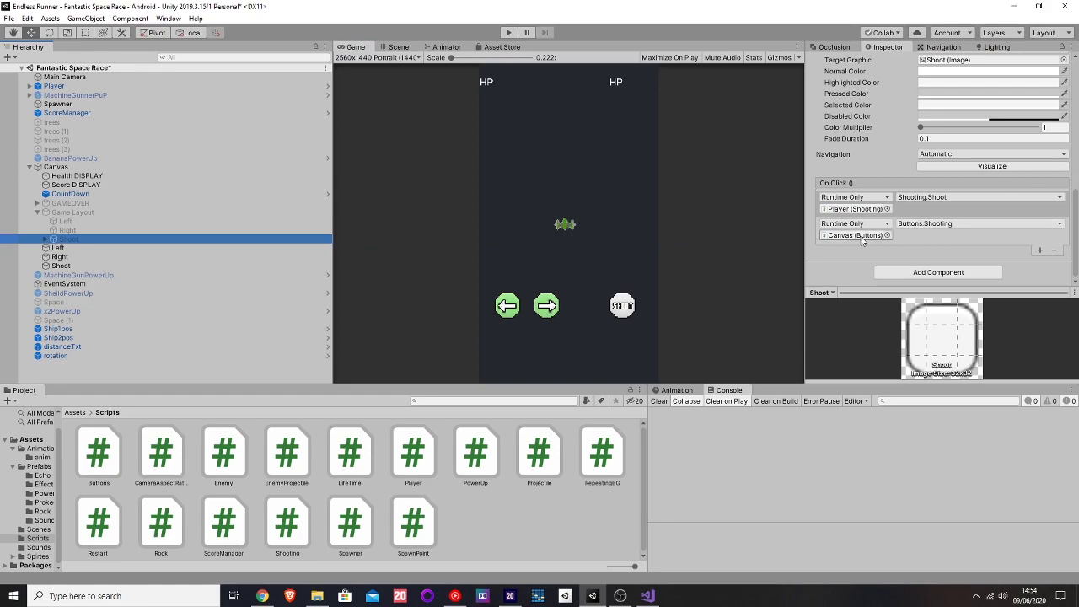
- Add an On Click entry to the active Shoot button targeting Player with Shooting.Shoot()
{"action": "left_click", "coordinate": [121, 267]}
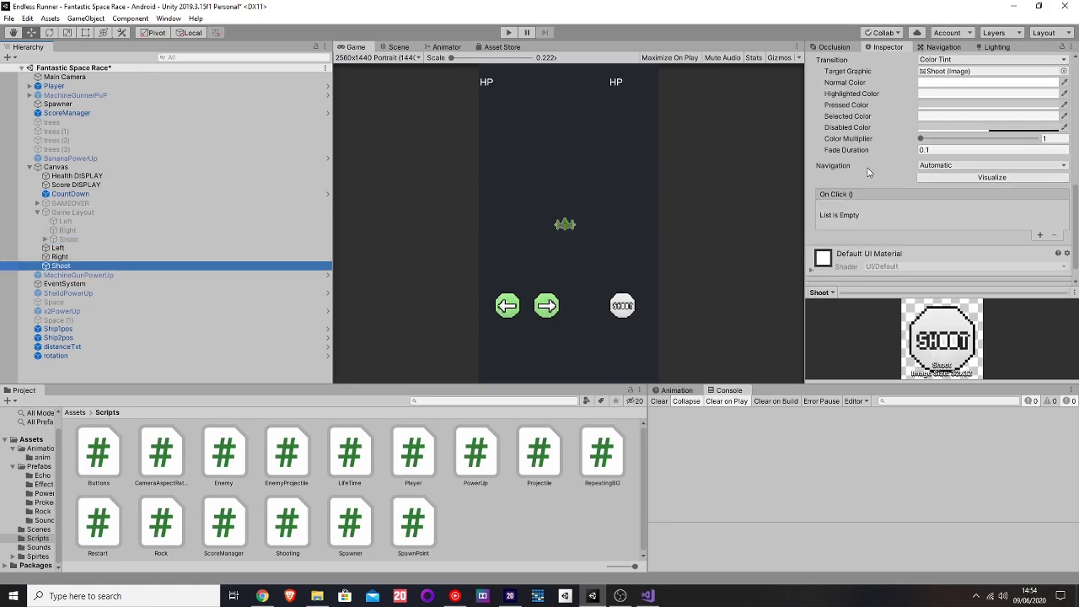
{"action": "left_click", "coordinate": [1039, 234]}
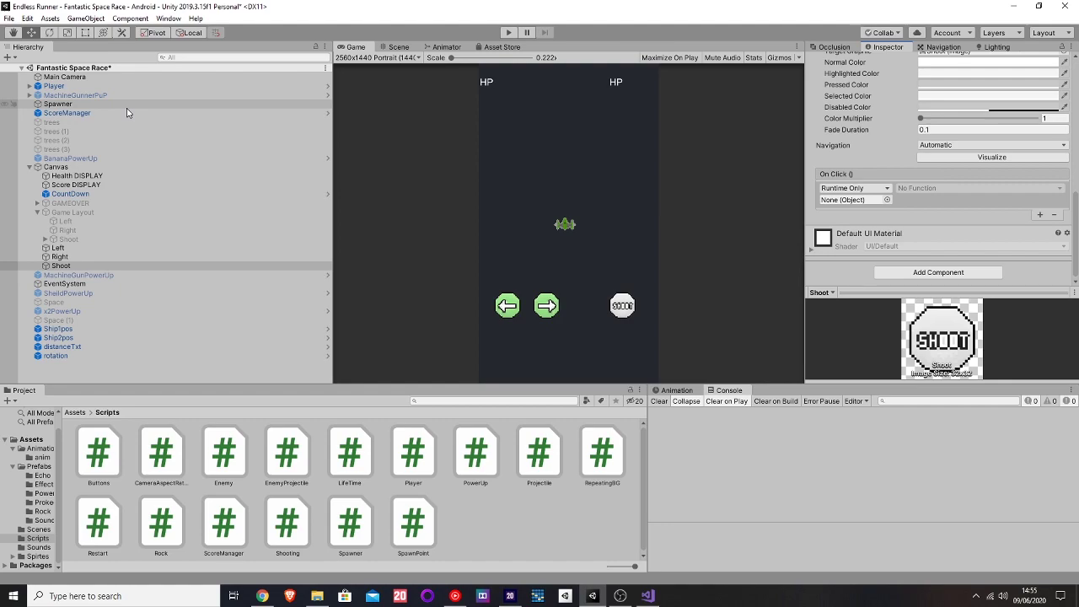
{"action": "left_click", "coordinate": [110, 240]}
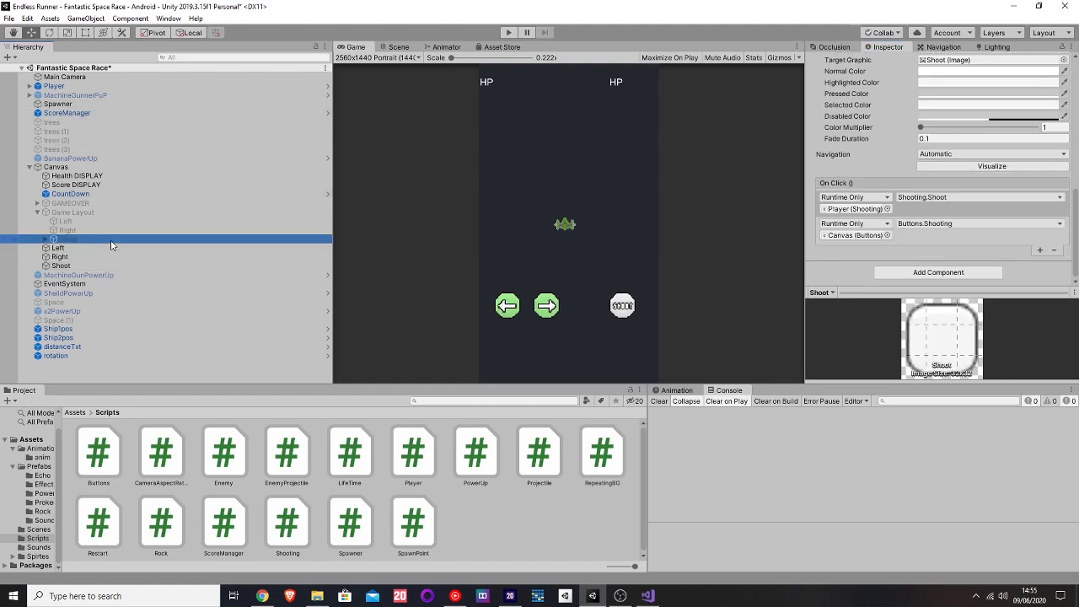
{"action": "left_click", "coordinate": [83, 266]}
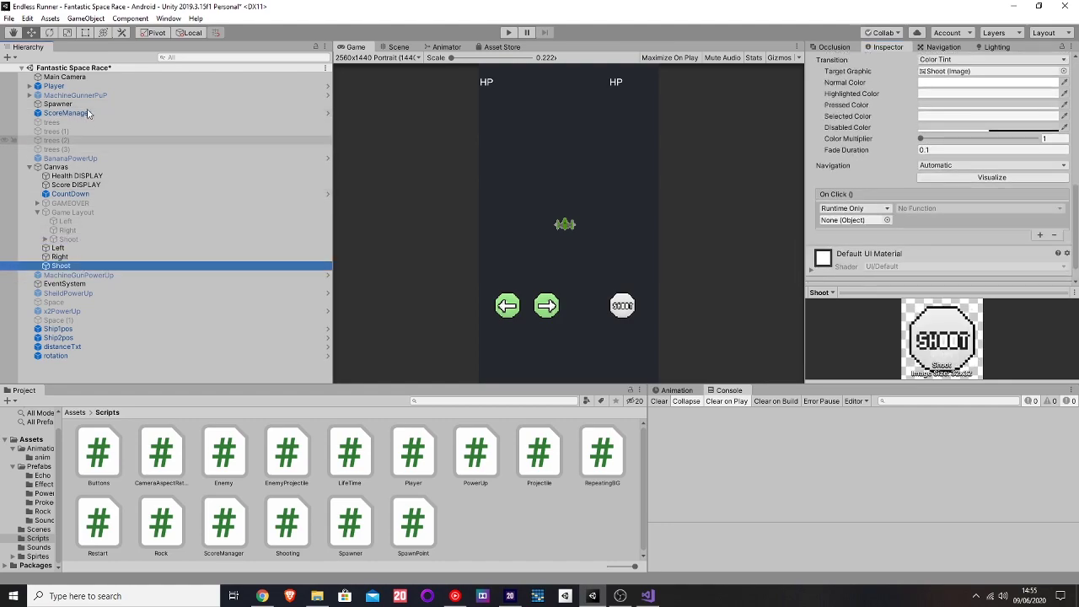
{"action": "left_click_drag", "start_coordinate": [86, 87], "coordinate": [847, 225]}
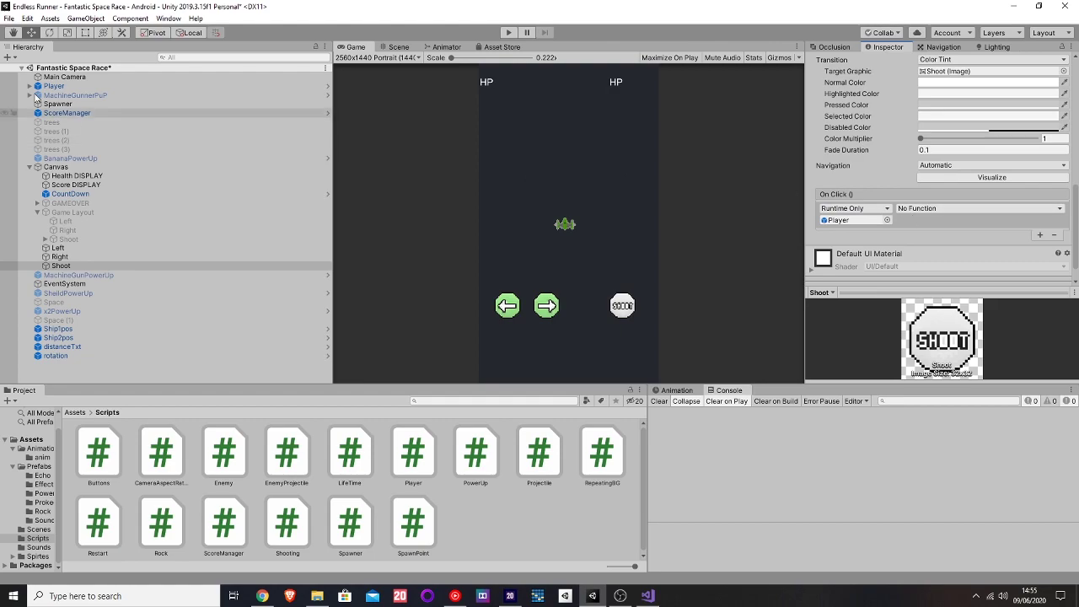
{"action": "left_click", "coordinate": [981, 211]}
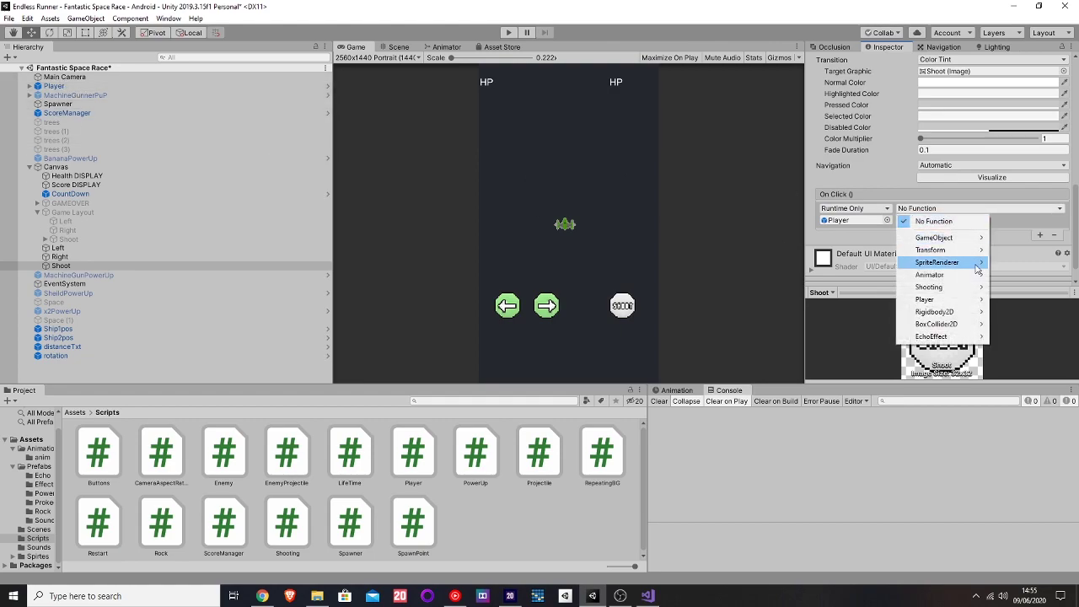
{"action": "mouse_move", "coordinate": [970, 291]}
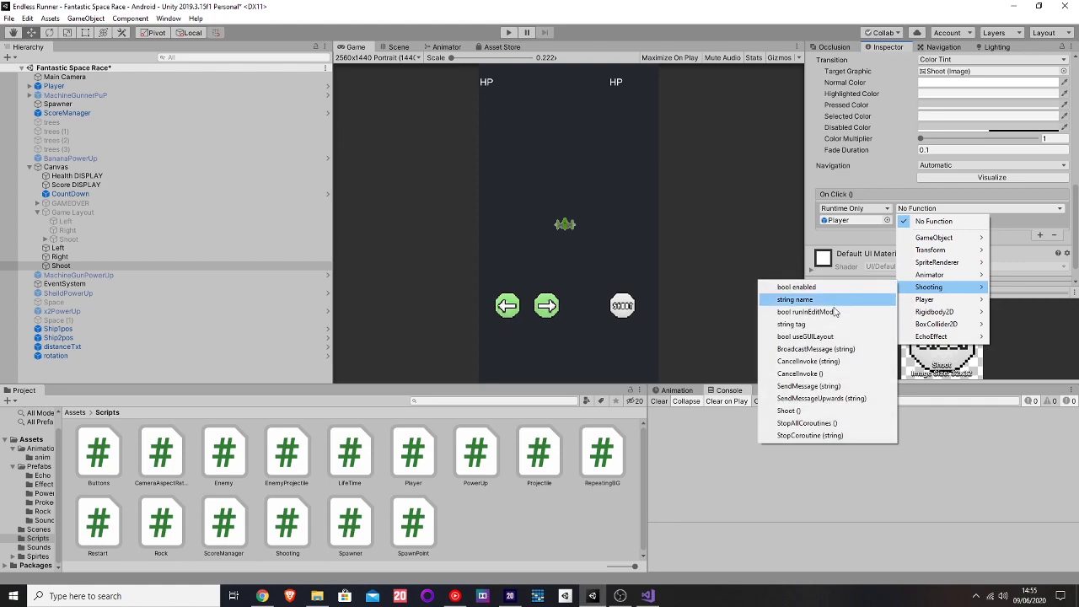
{"action": "left_click", "coordinate": [840, 412]}
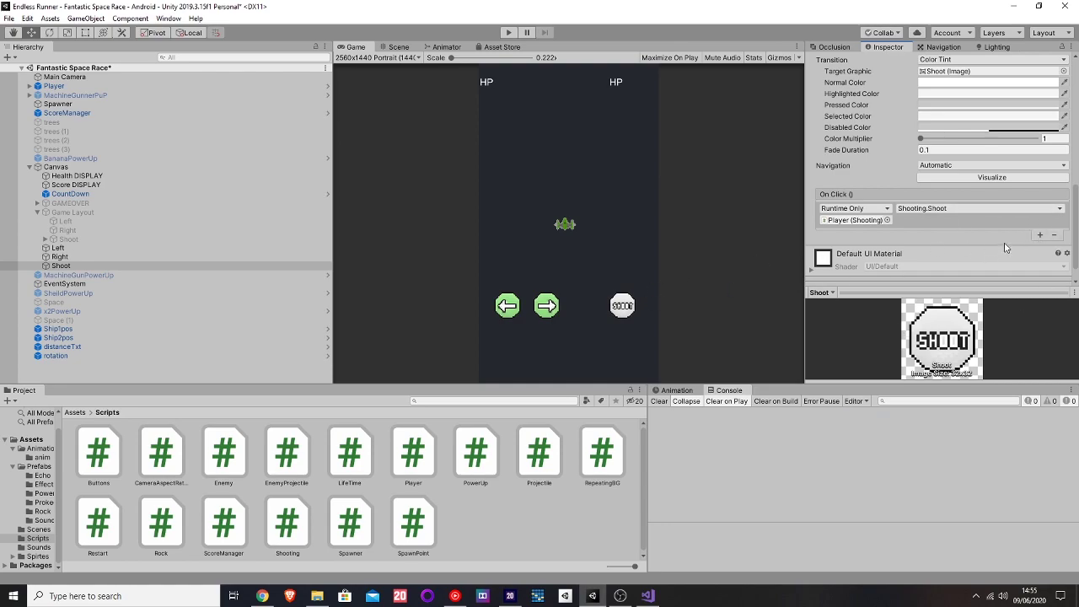
- Add an empty second On Click entry and compare with the disabled Shoot button's setup
{"action": "left_click", "coordinate": [1039, 235]}
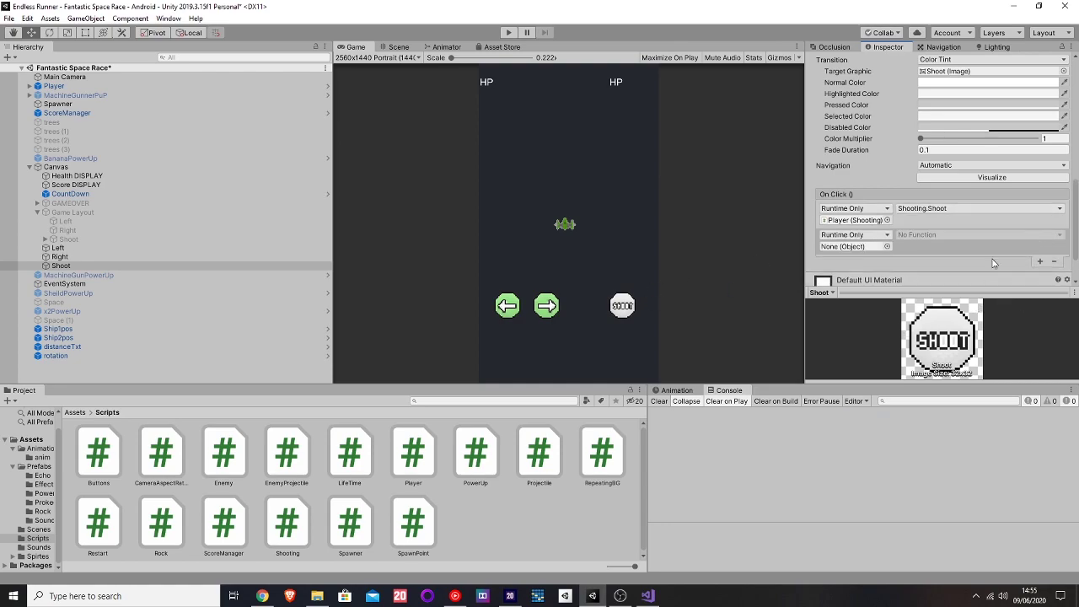
{"action": "left_click", "coordinate": [887, 246]}
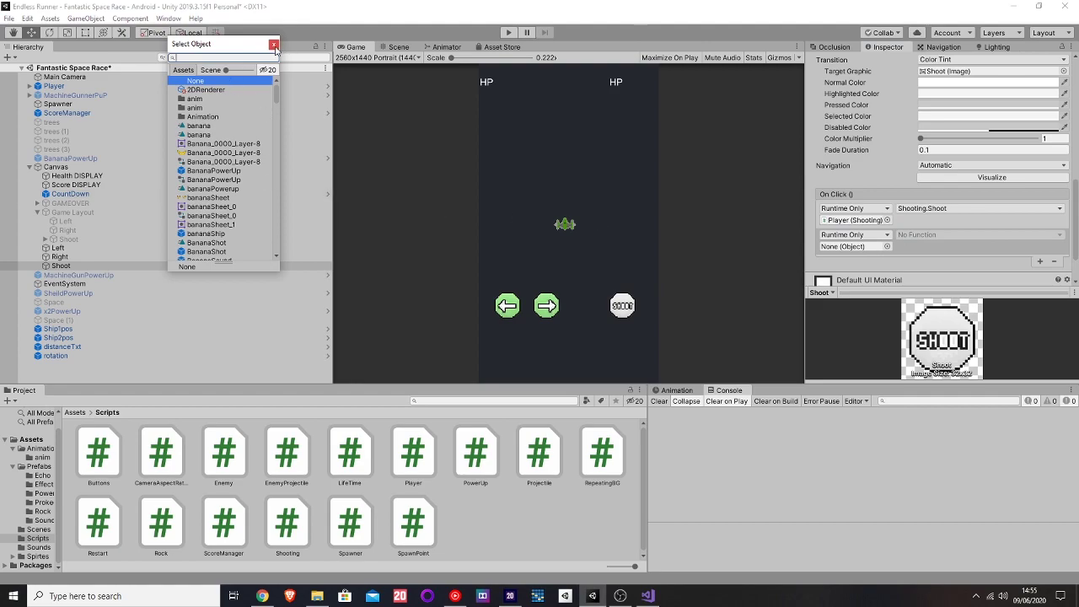
{"action": "left_click", "coordinate": [273, 44]}
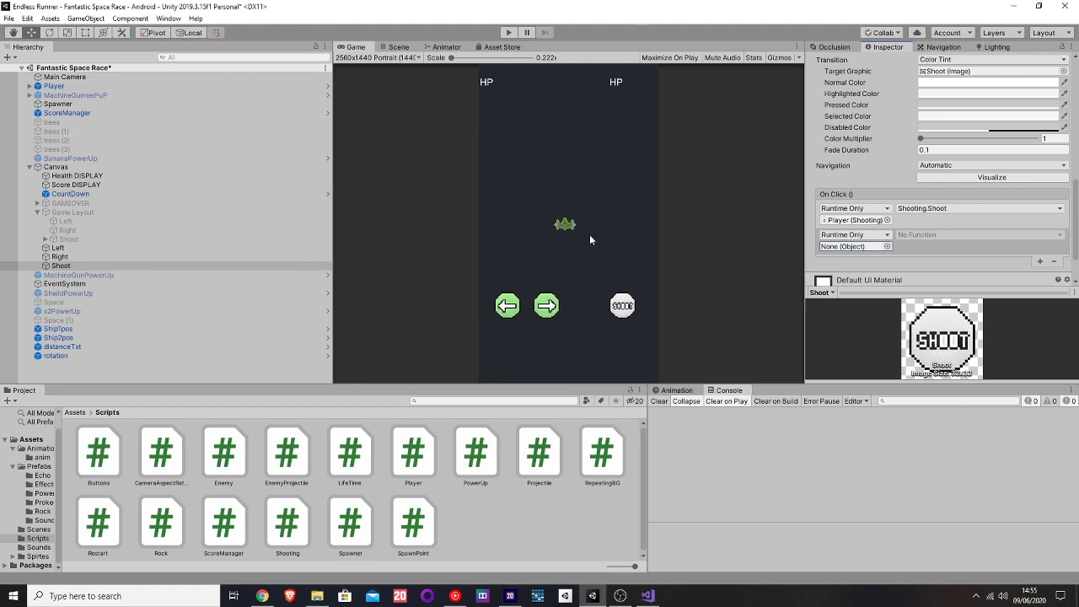
{"action": "left_click", "coordinate": [164, 240]}
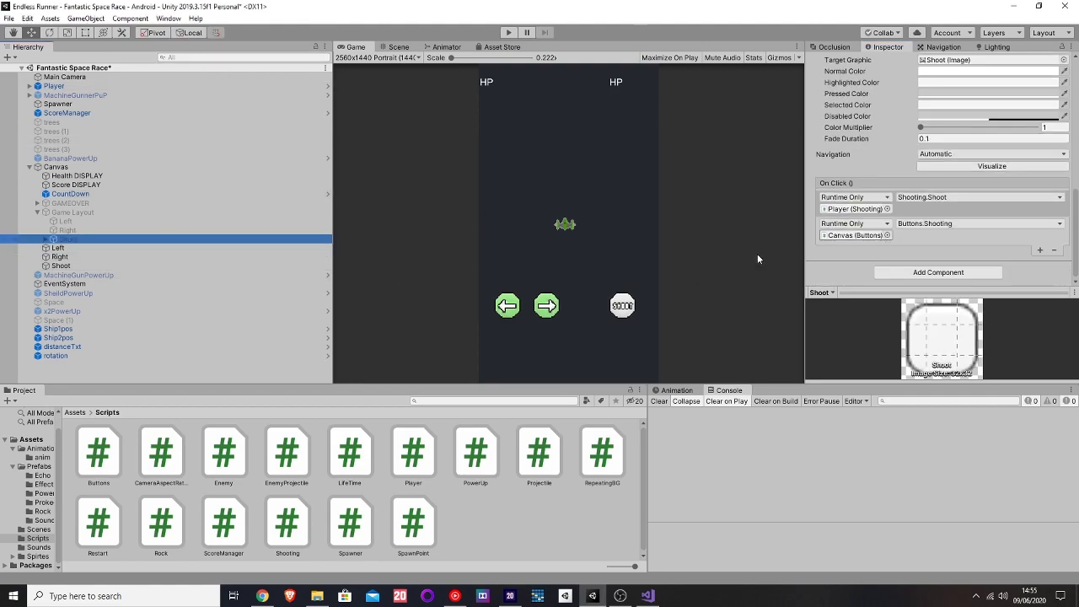
{"action": "left_click", "coordinate": [166, 265]}
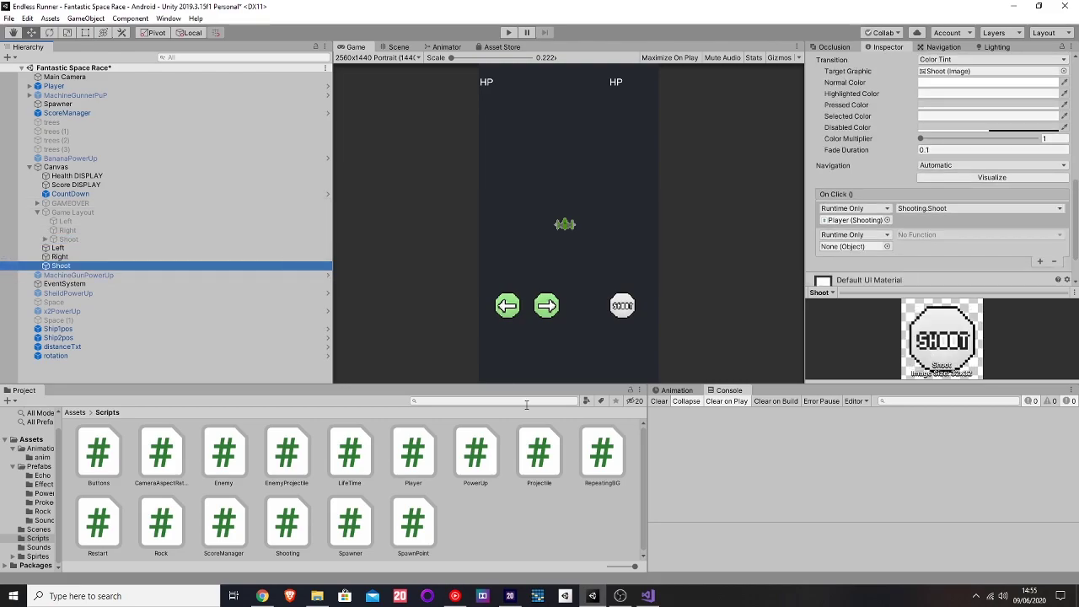
{"action": "left_click", "coordinate": [647, 596]}
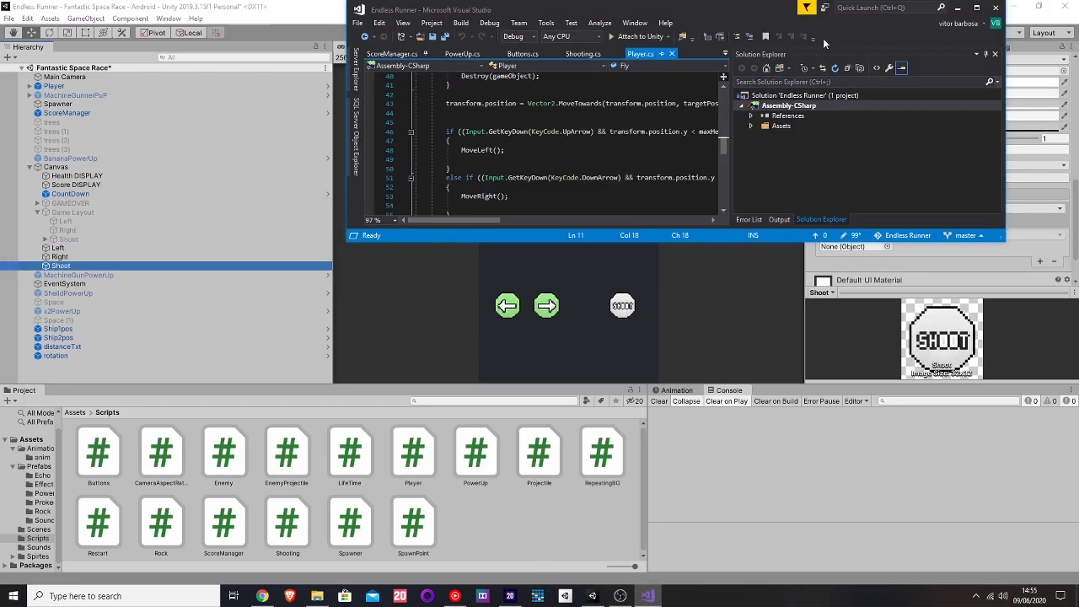
- Maximize Visual Studio, close PowerUp.cs and switch to Buttons.cs
{"action": "double_click", "coordinate": [740, 7]}
{"action": "scroll", "coordinate": [169, 335], "scroll_direction": "up", "scroll_amount": 6}
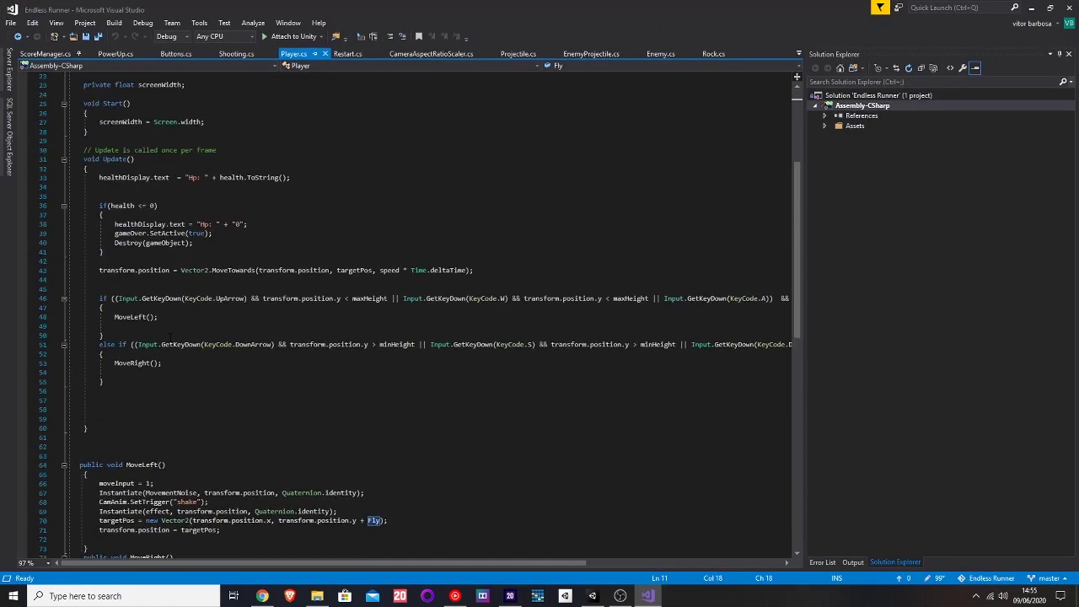
{"action": "left_click", "coordinate": [152, 54]}
{"action": "left_click", "coordinate": [118, 54]}
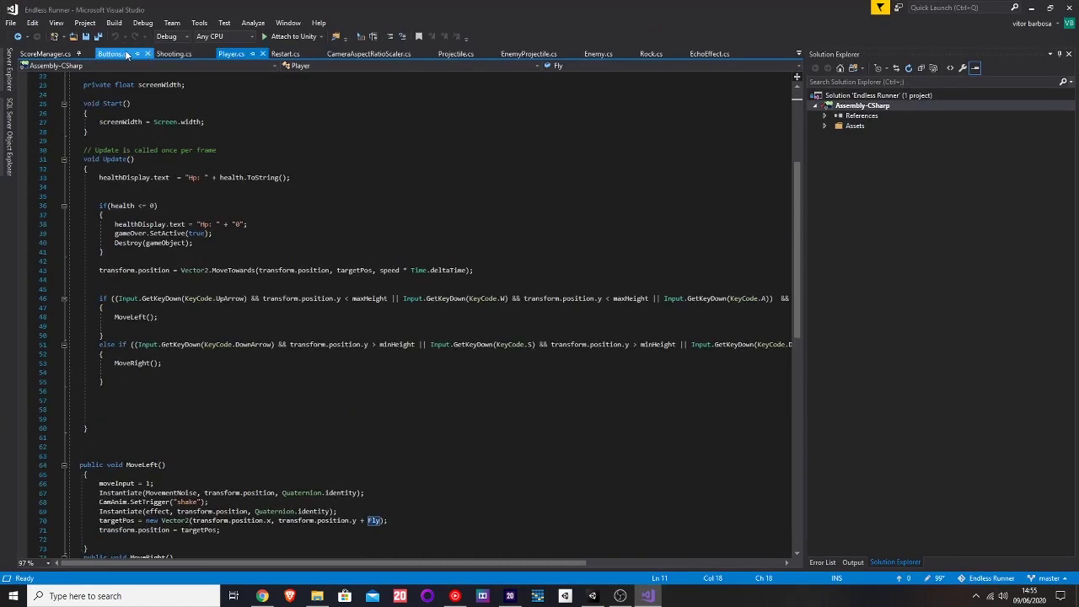
- Review the Shooting method's isPowerUped check and its ship1 and ship2 Shoot() calls
{"action": "scroll", "coordinate": [254, 293], "scroll_direction": "down", "scroll_amount": 2}
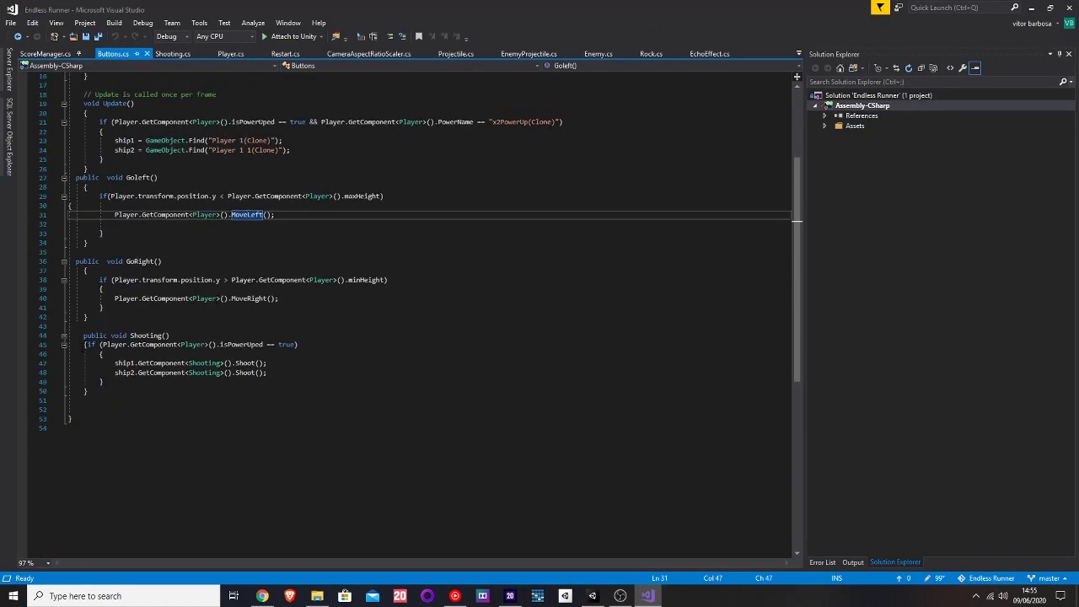
{"action": "left_click_drag", "start_coordinate": [81, 344], "coordinate": [271, 343]}
{"action": "left_click", "coordinate": [211, 354]}
{"action": "mouse_move", "coordinate": [92, 363]}
{"action": "left_mouse_down"}
{"action": "mouse_move", "coordinate": [267, 363]}
{"action": "mouse_move", "coordinate": [99, 363]}
{"action": "mouse_move", "coordinate": [118, 364]}
{"action": "mouse_move", "coordinate": [103, 382]}
{"action": "left_mouse_up"}
{"action": "scroll", "coordinate": [371, 379], "scroll_direction": "up", "scroll_amount": 5}
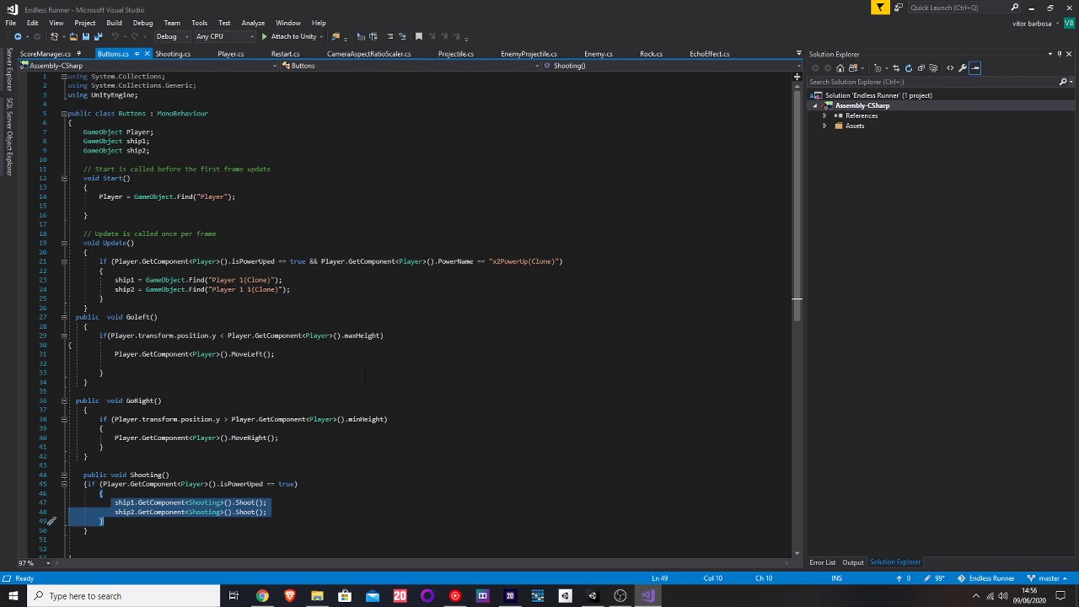
- Set the Shoot button's second On Click entry to Canvas's Buttons.Shooting
{"action": "left_click", "coordinate": [1030, 7]}
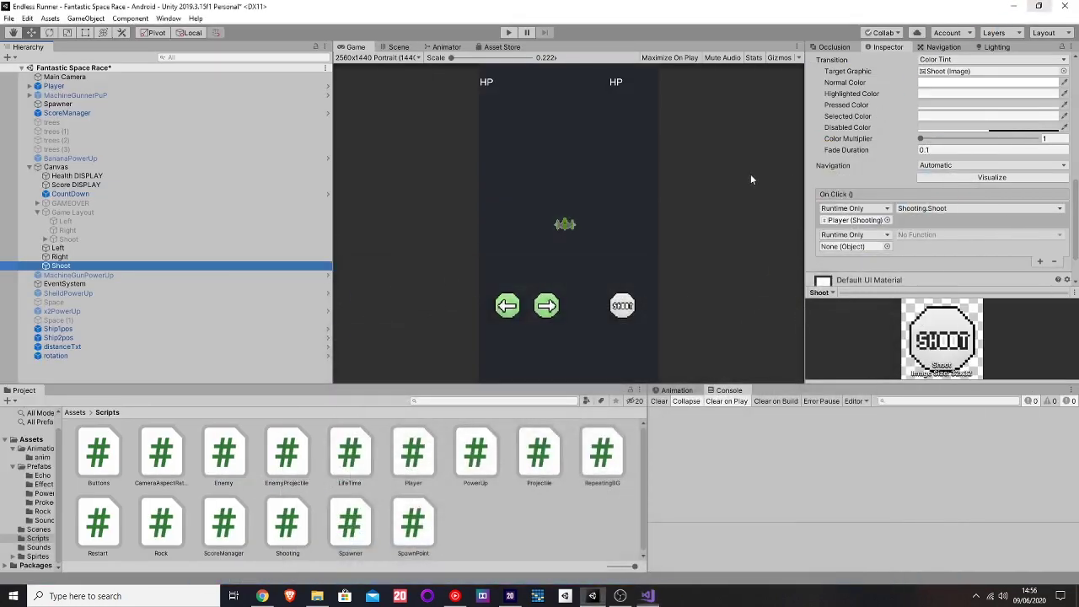
{"action": "scroll", "coordinate": [909, 200], "scroll_direction": "down", "scroll_amount": 2}
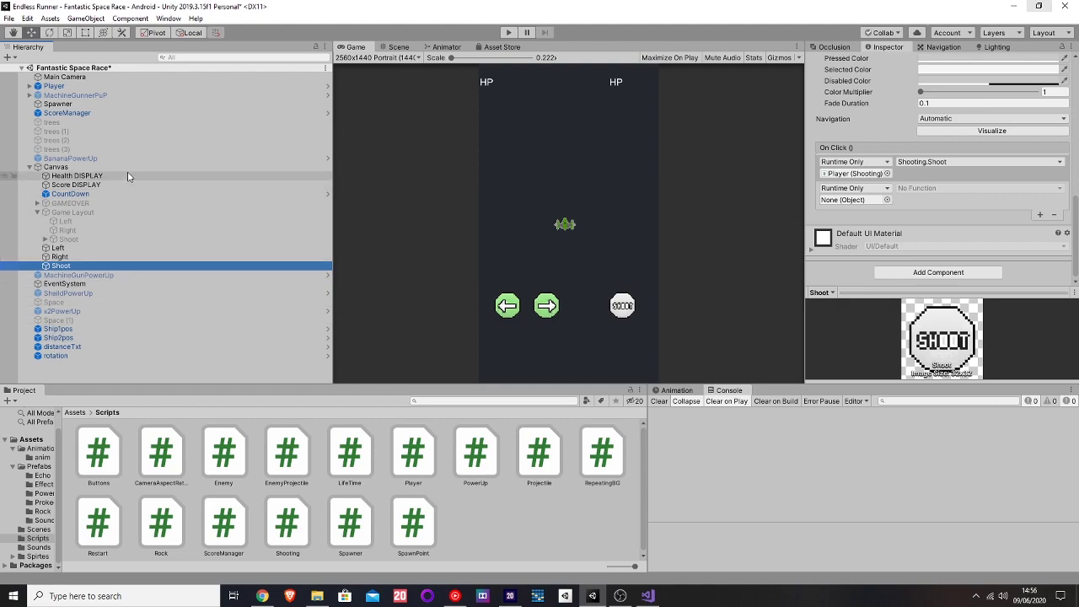
{"action": "left_click_drag", "start_coordinate": [127, 173], "coordinate": [856, 201]}
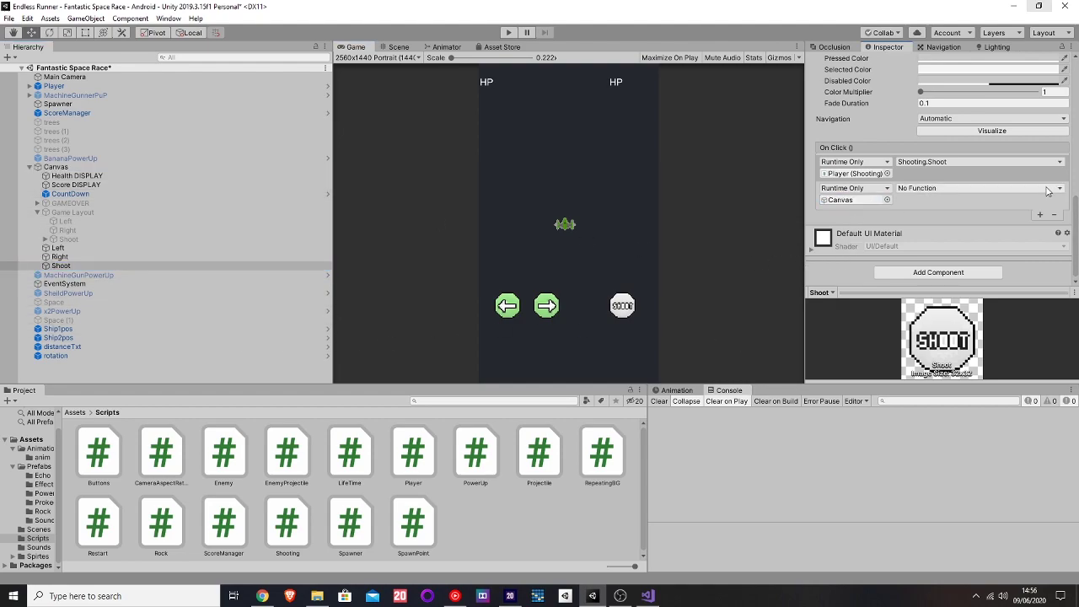
{"action": "left_click", "coordinate": [978, 188]}
{"action": "mouse_move", "coordinate": [956, 279]}
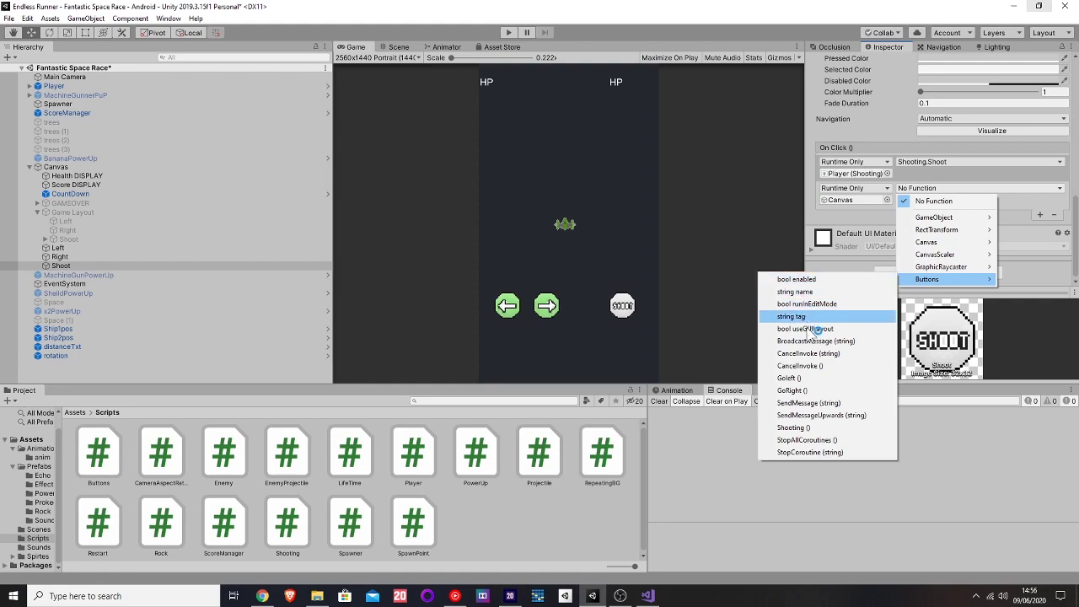
{"action": "left_click", "coordinate": [792, 427]}
- Add an On Click entry making the Right button call Buttons.GoRight on Canvas
{"action": "left_click", "coordinate": [91, 257]}
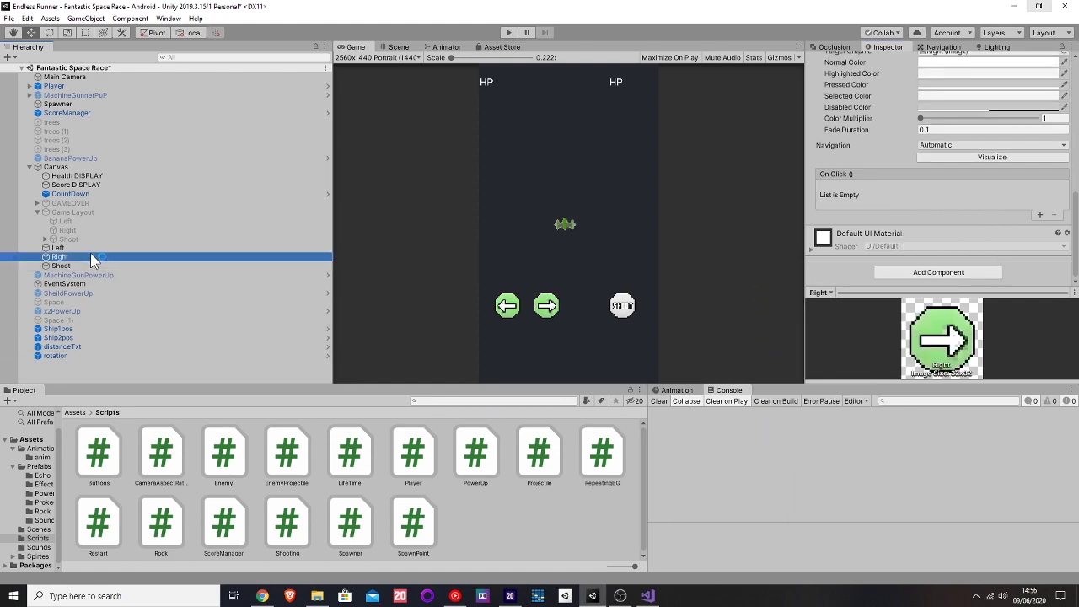
{"action": "left_click", "coordinate": [1039, 214]}
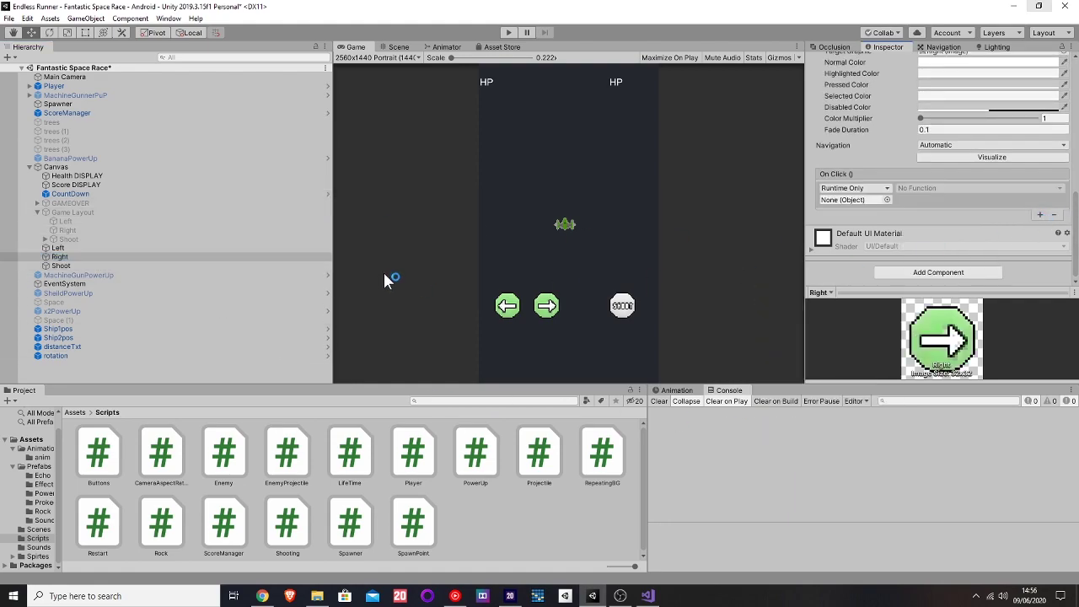
{"action": "left_click_drag", "start_coordinate": [56, 167], "coordinate": [851, 201]}
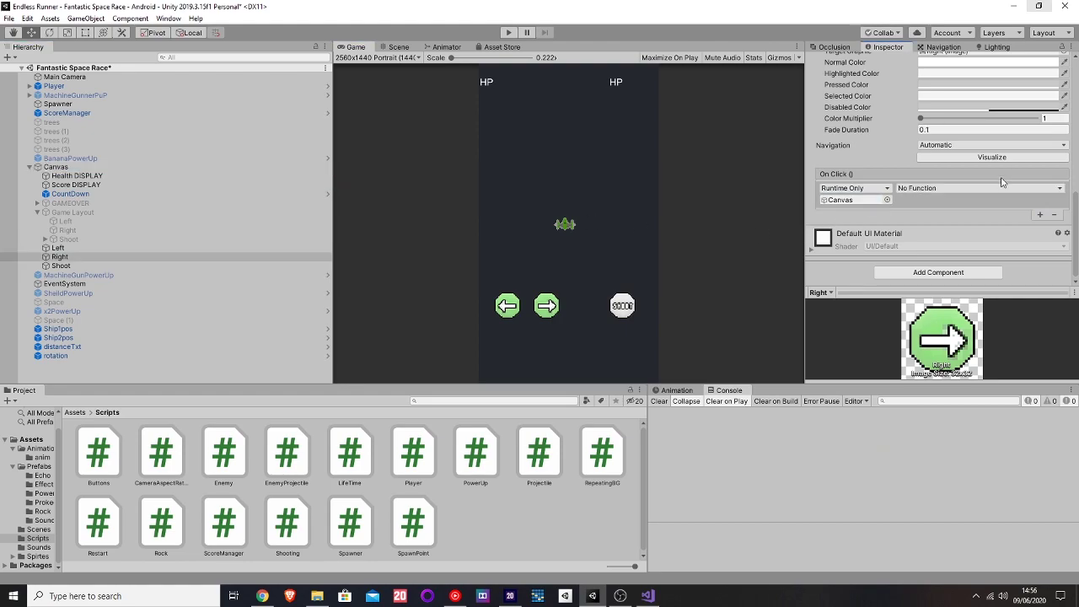
{"action": "left_click", "coordinate": [1001, 187]}
{"action": "mouse_move", "coordinate": [975, 279]}
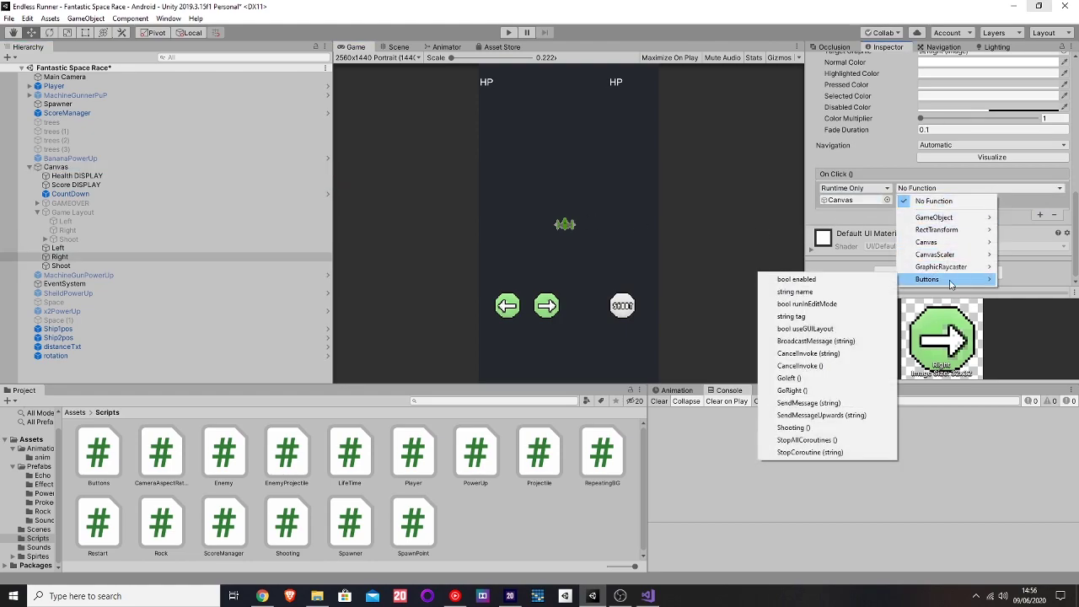
{"action": "left_click", "coordinate": [830, 389]}
- Make the Left button call Buttons.Goleft on Canvas, then start play mode
{"action": "left_click", "coordinate": [101, 247]}
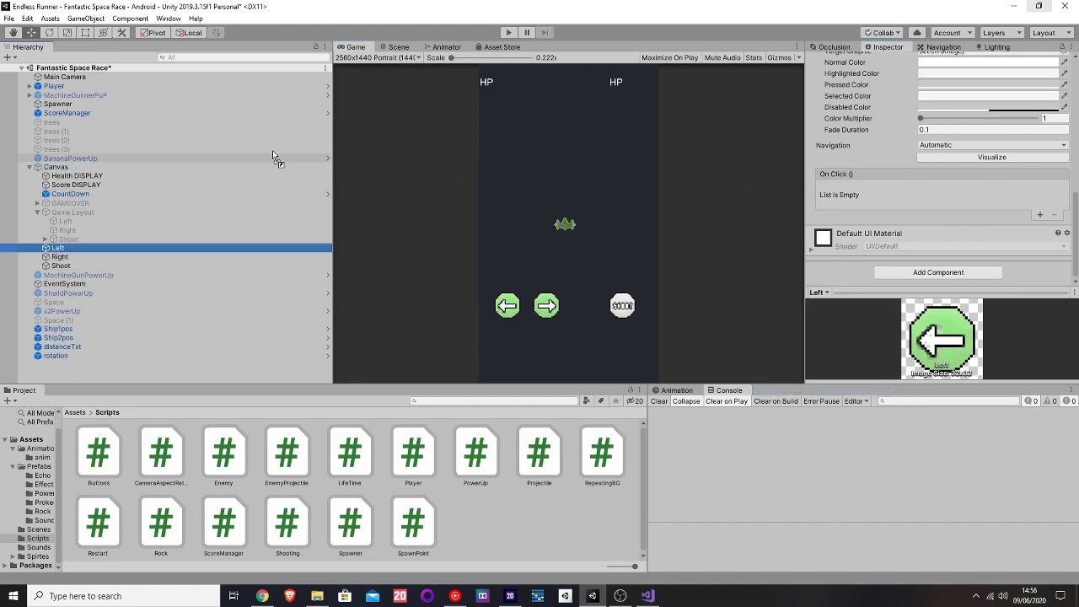
{"action": "left_click", "coordinate": [178, 168]}
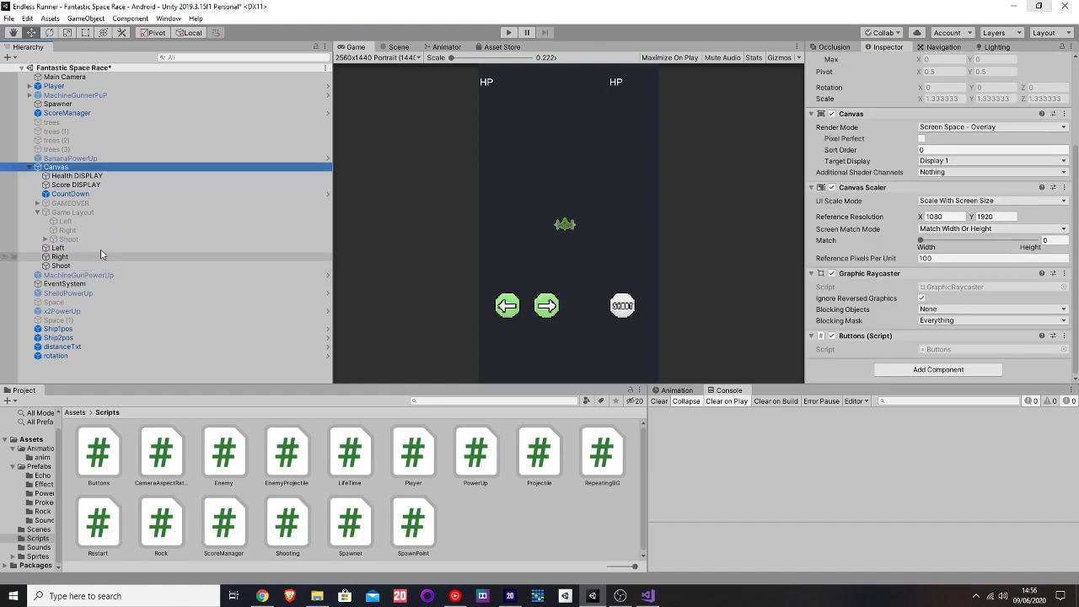
{"action": "left_click", "coordinate": [126, 248]}
{"action": "scroll", "coordinate": [955, 255], "scroll_direction": "down", "scroll_amount": 5}
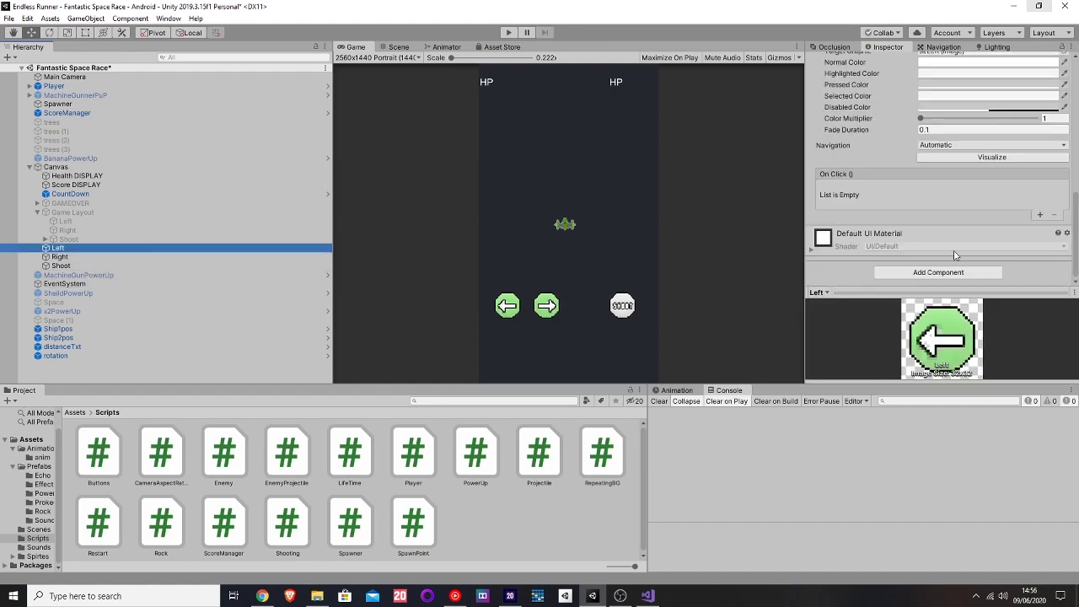
{"action": "left_click", "coordinate": [1039, 215]}
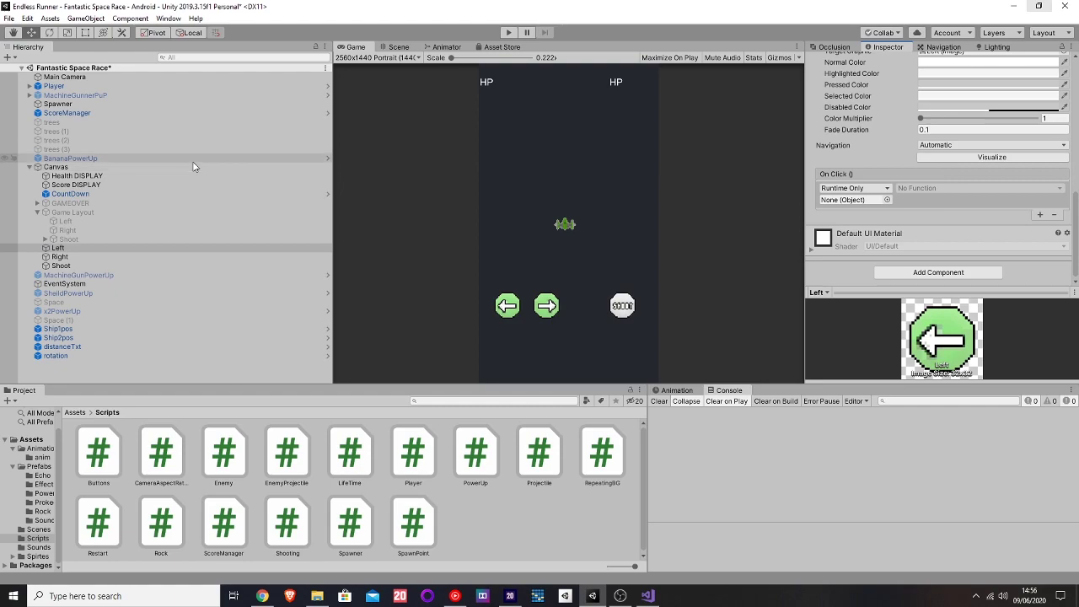
{"action": "left_click_drag", "start_coordinate": [194, 248], "coordinate": [868, 199]}
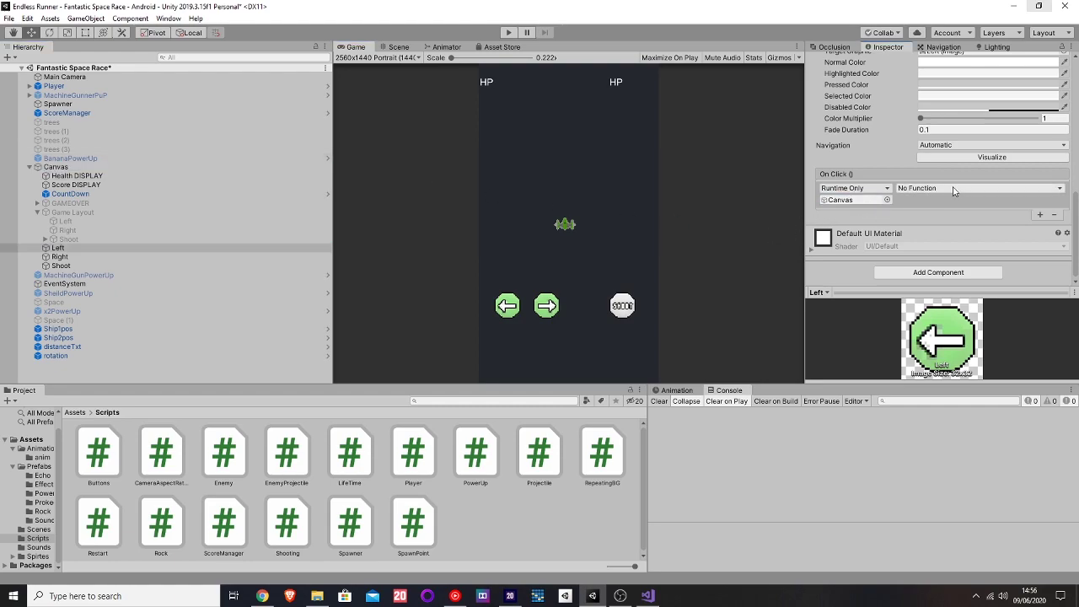
{"action": "left_click", "coordinate": [969, 188]}
{"action": "mouse_move", "coordinate": [939, 281]}
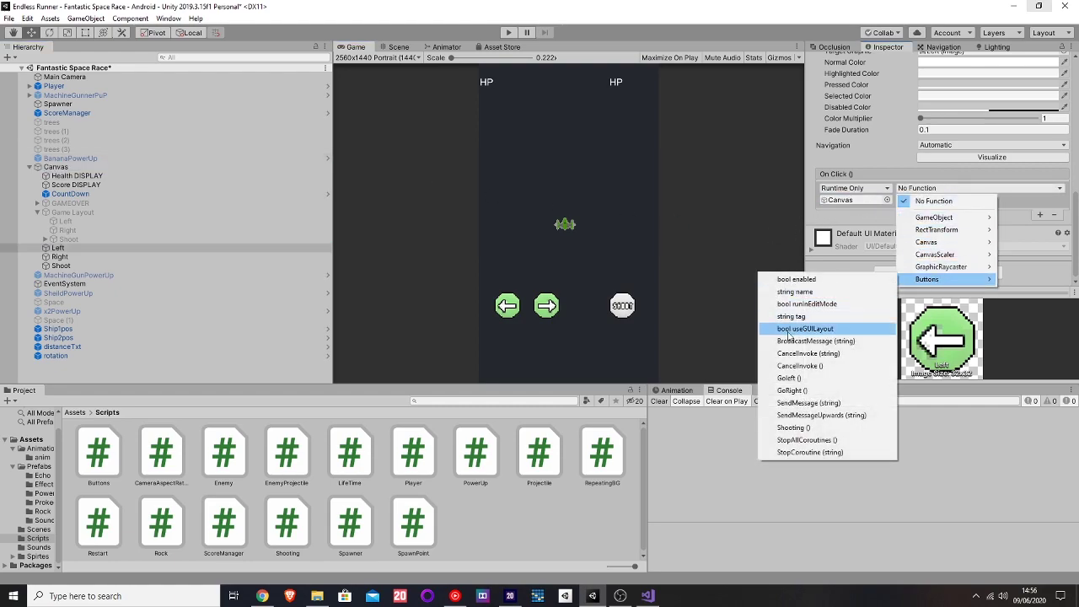
{"action": "left_click", "coordinate": [809, 378]}
{"action": "left_click", "coordinate": [508, 33]}
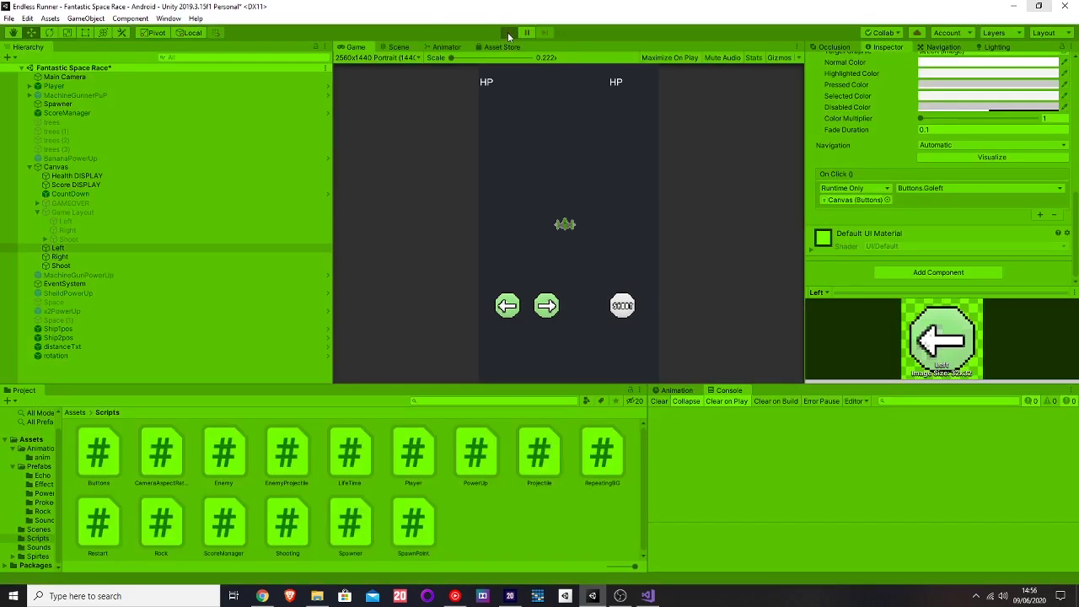
- Test the Left and Right arrow buttons in the running game, then stop play mode
{"action": "left_click", "coordinate": [508, 307]}
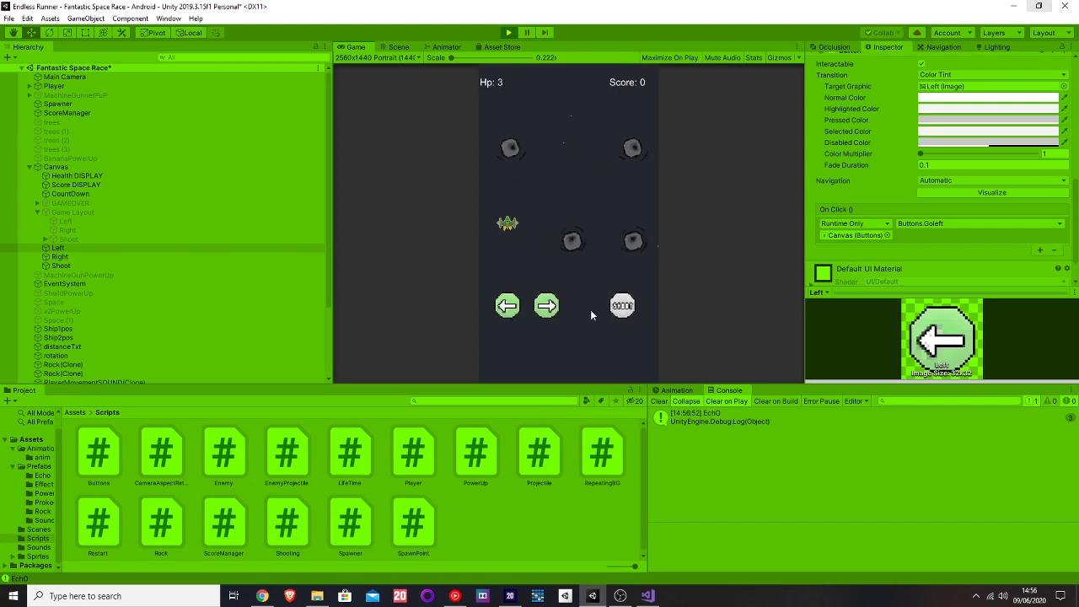
{"action": "left_click", "coordinate": [552, 307]}
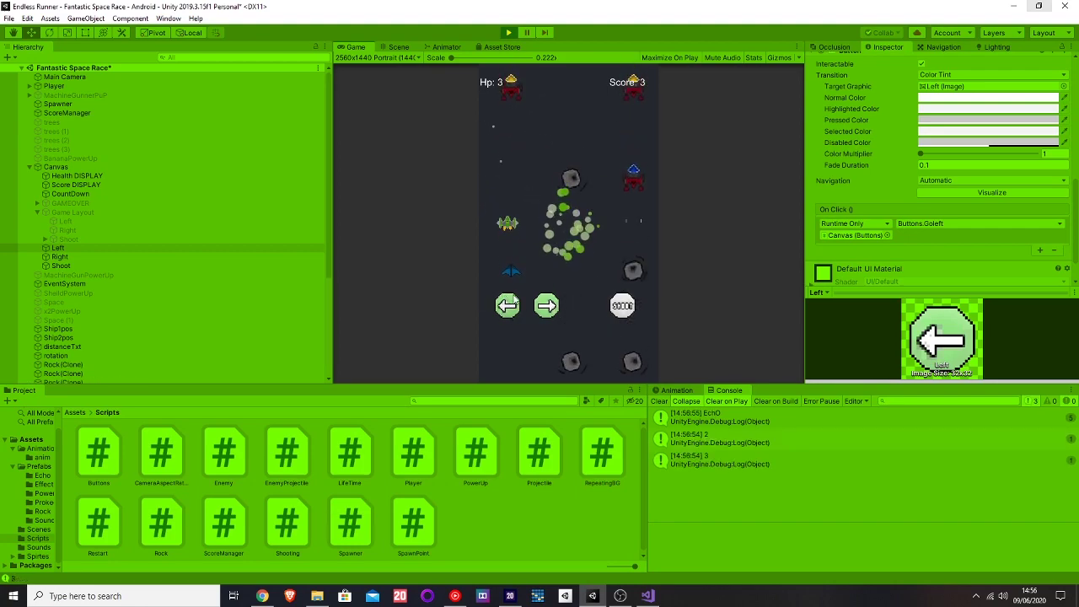
{"action": "left_click", "coordinate": [508, 32]}
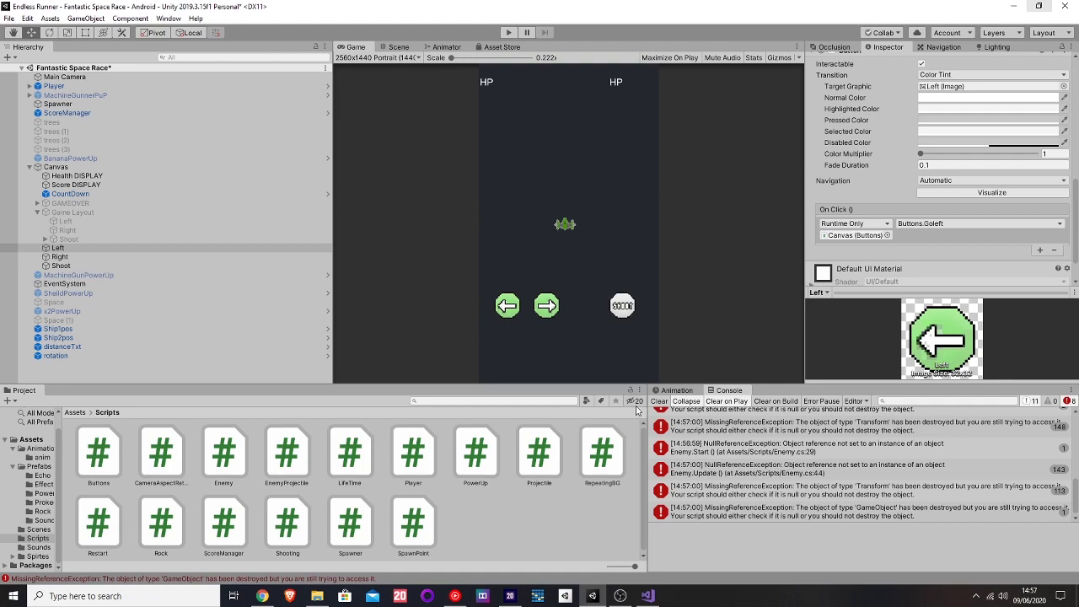
- Confirm the Canvas Scaler keeps Scale With Screen Size and Match Width Or Height
{"action": "left_click", "coordinate": [150, 167]}
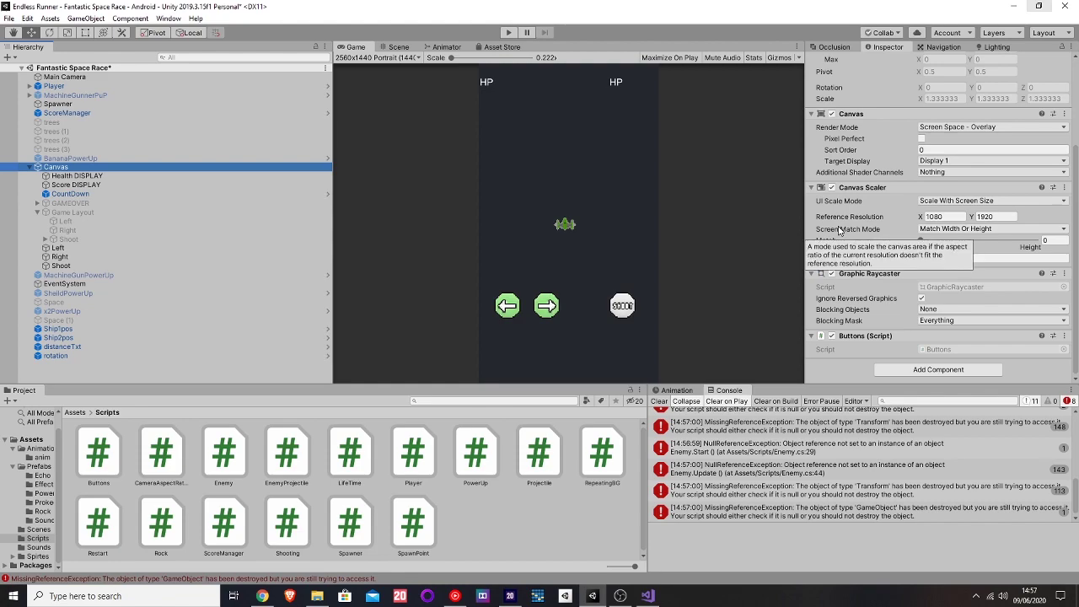
{"action": "left_click", "coordinate": [956, 201]}
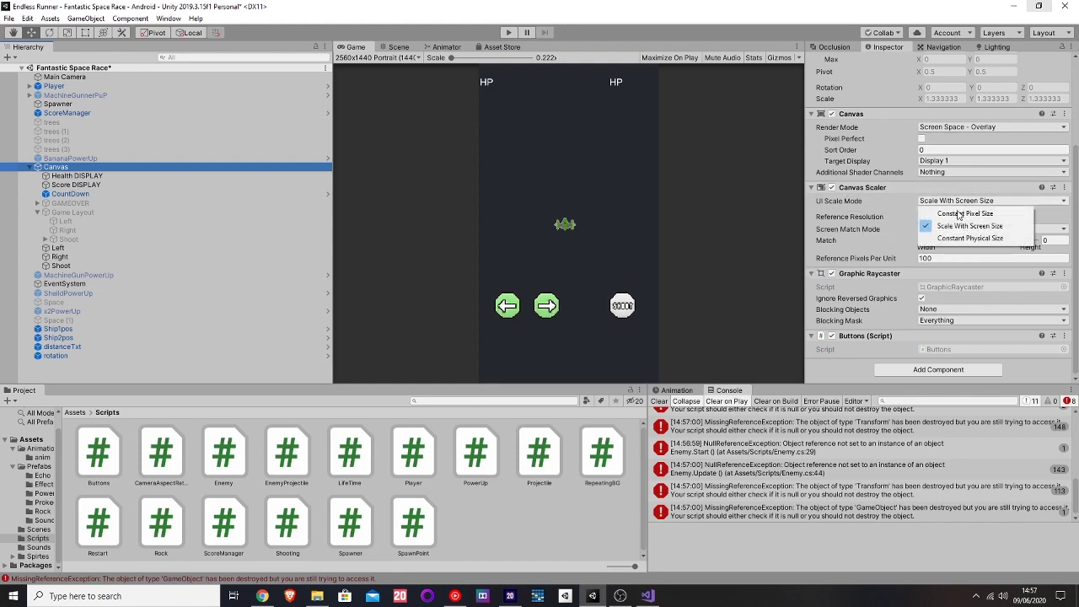
{"action": "left_click", "coordinate": [961, 226]}
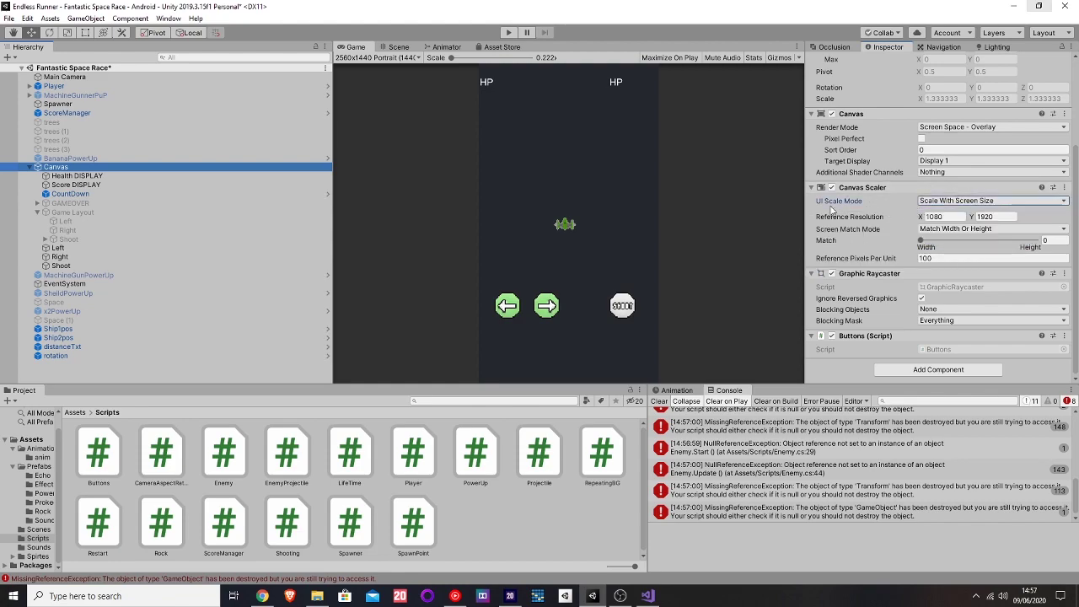
{"action": "left_click", "coordinate": [378, 45]}
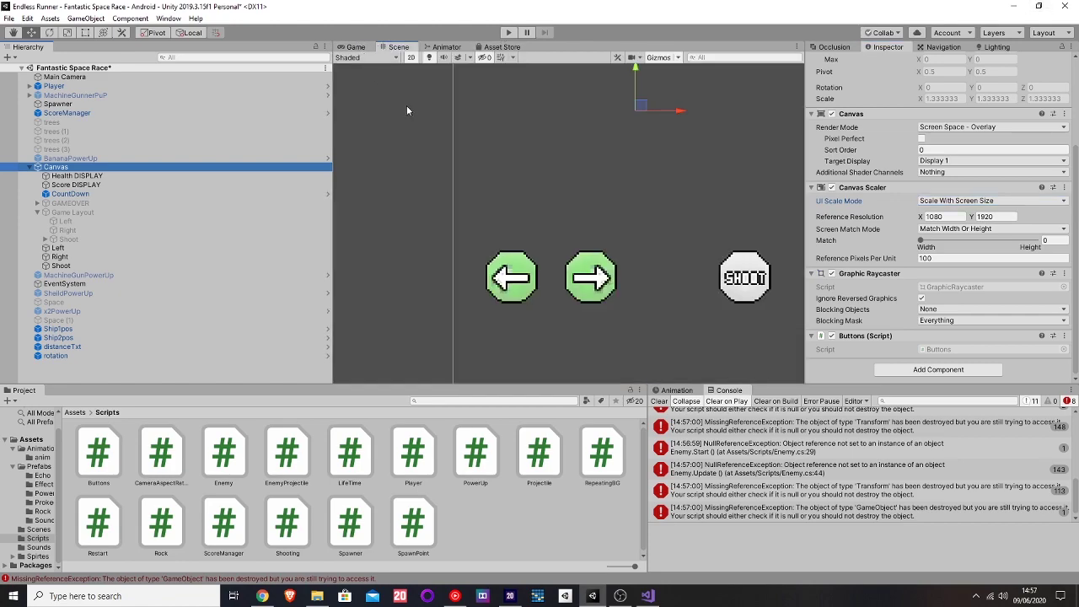
{"action": "scroll", "coordinate": [619, 226], "scroll_direction": "down", "scroll_amount": 5}
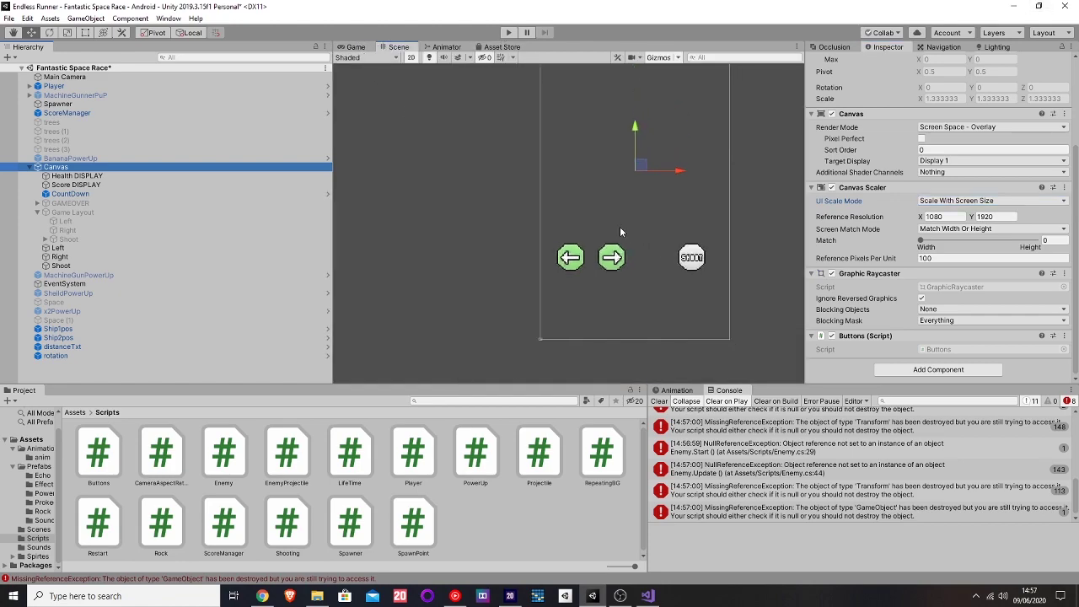
{"action": "left_click", "coordinate": [353, 46]}
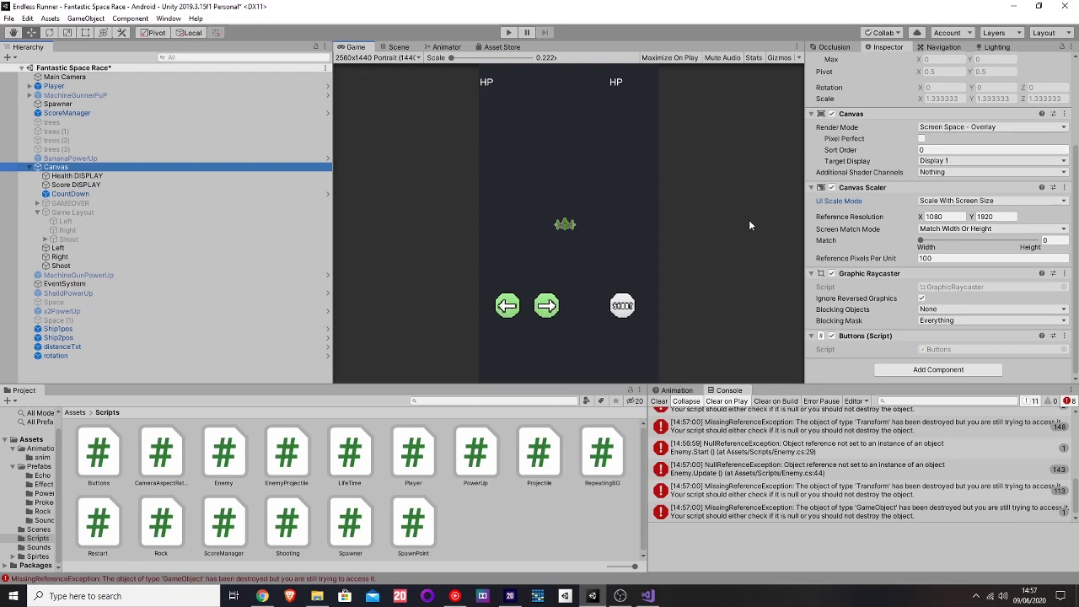
{"action": "left_click", "coordinate": [979, 229]}
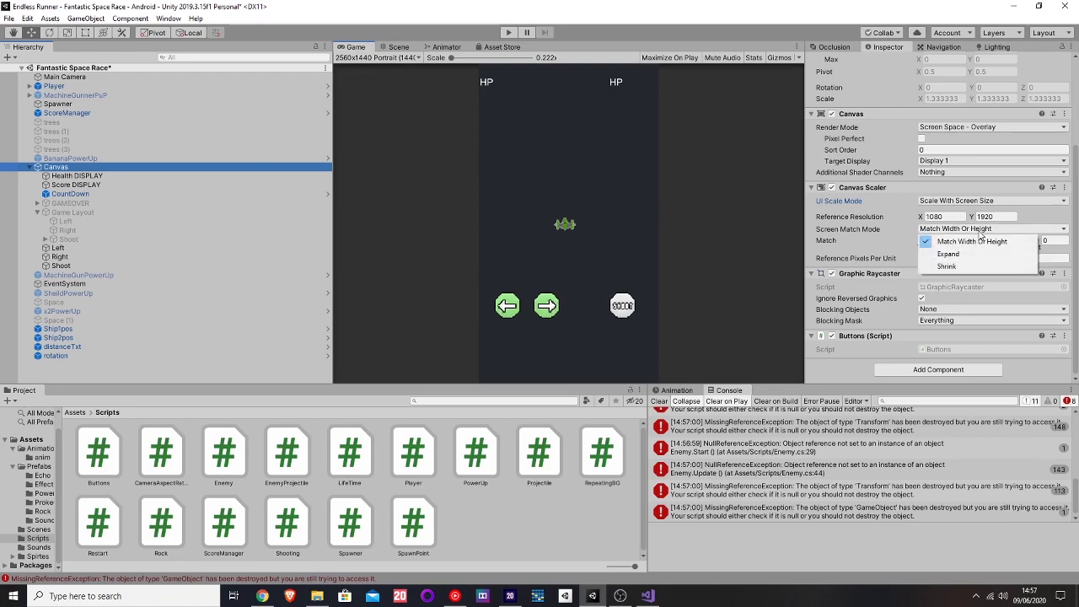
{"action": "left_click", "coordinate": [977, 241]}
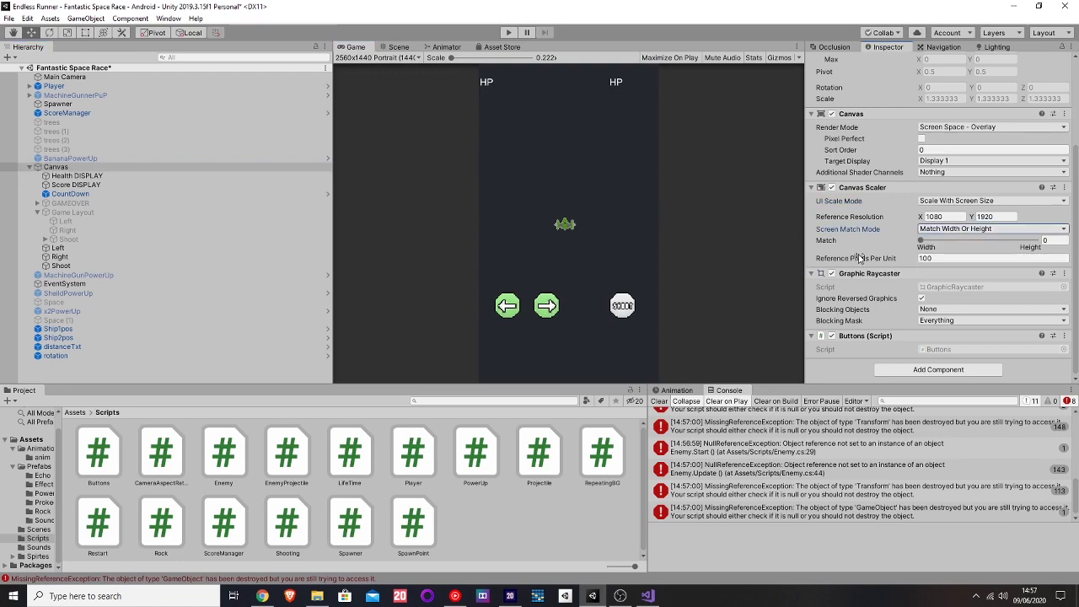